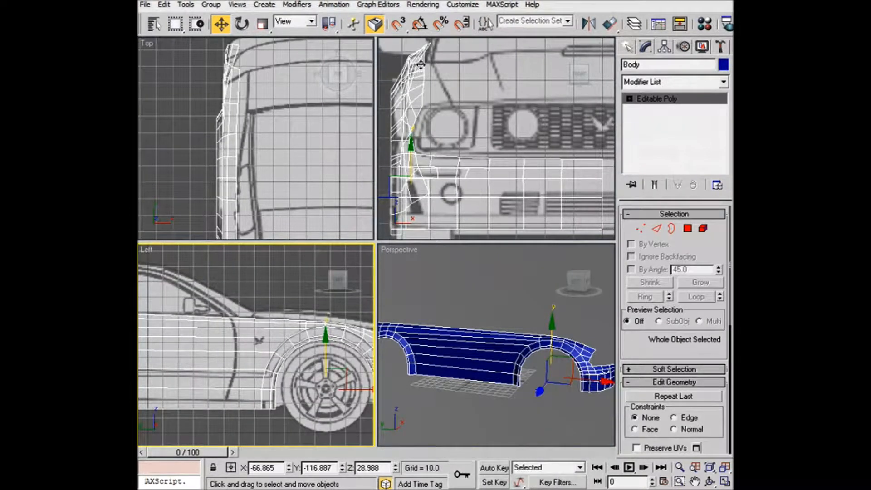
- Select the eight horizontal edges of the body's side panel behind the front wheel arch and open the Connect Edges settings
{"action": "middle_click_drag", "start_coordinate": [317, 170], "coordinate": [264, 225]}
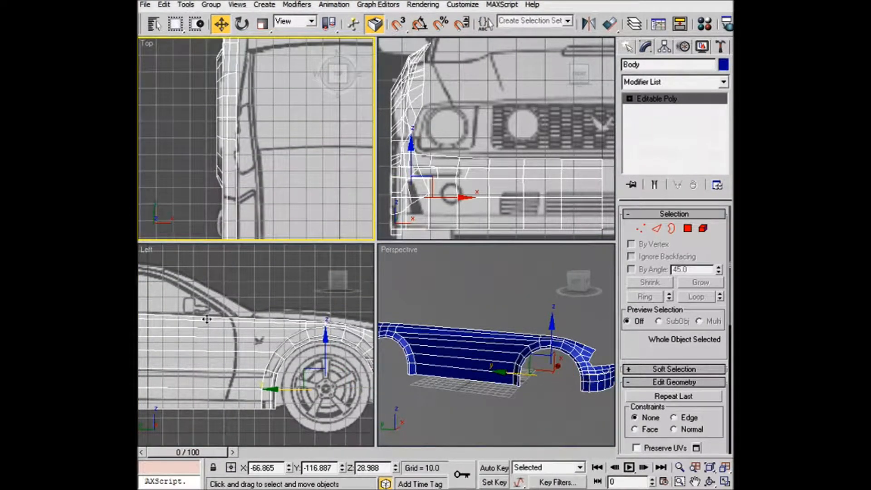
{"action": "middle_click_drag", "start_coordinate": [475, 325], "coordinate": [473, 339], "text": "alt"}
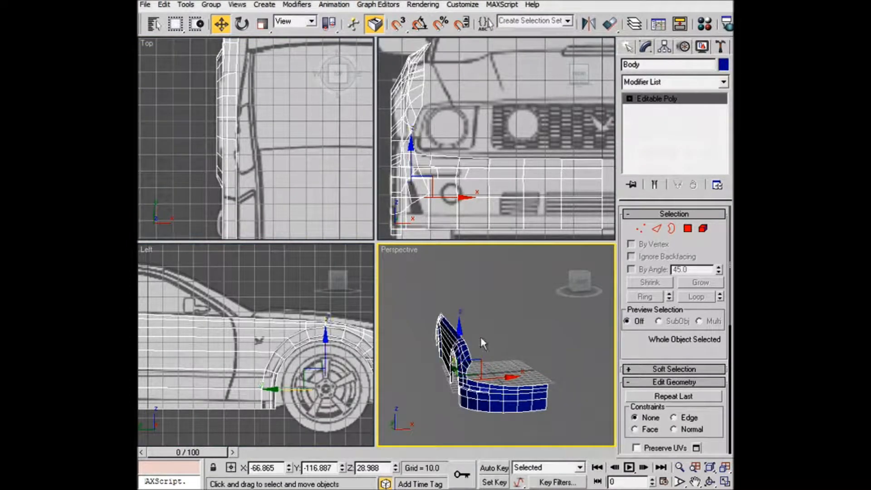
{"action": "scroll", "coordinate": [255, 325], "scroll_direction": "up", "scroll_amount": 2}
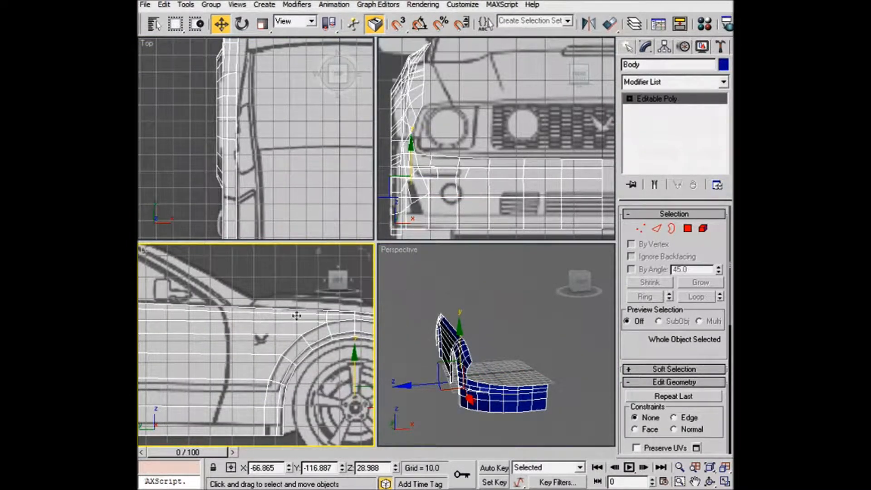
{"action": "left_click", "coordinate": [629, 98]}
{"action": "left_click", "coordinate": [653, 109]}
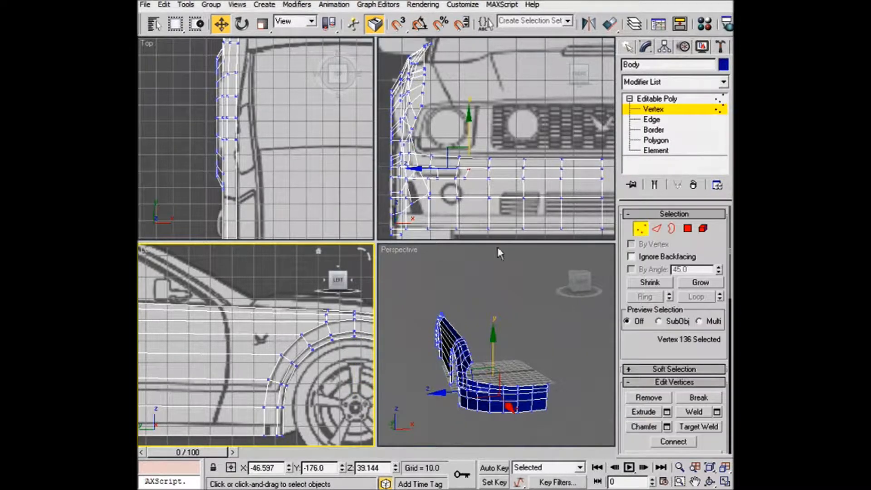
{"action": "left_click", "coordinate": [651, 120]}
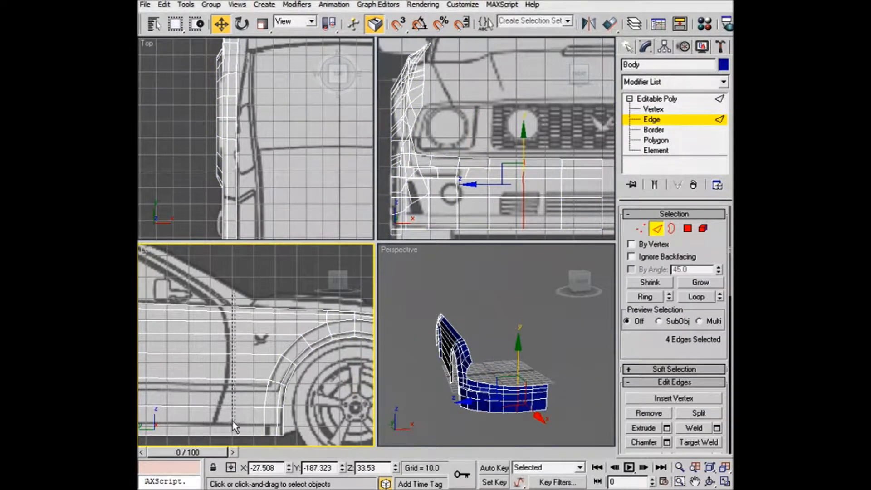
{"action": "left_click_drag", "start_coordinate": [232, 412], "coordinate": [234, 424]}
{"action": "left_click_drag", "start_coordinate": [646, 372], "coordinate": [584, 161]}
{"action": "left_click", "coordinate": [716, 358]}
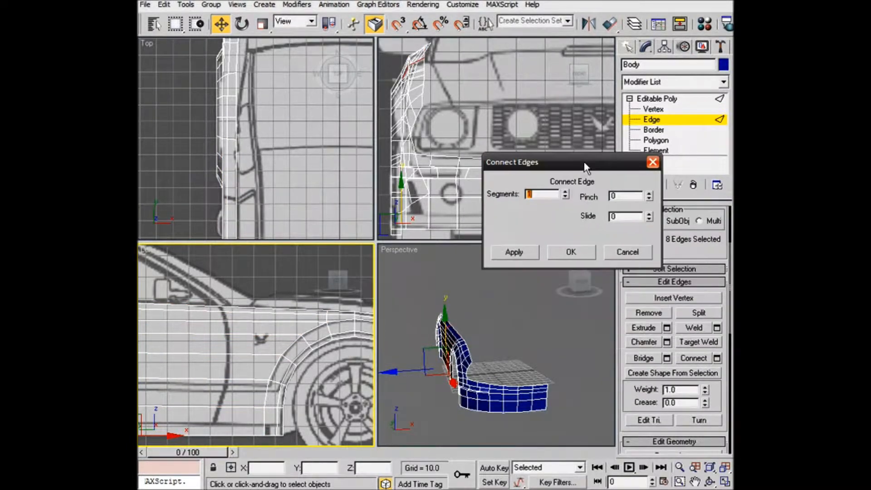
- Connect the selected side-panel edges with 2 segments, pinch -73 and slide 751, placing both loops just behind the front wheel arch
{"action": "left_click", "coordinate": [566, 192]}
{"action": "left_click", "coordinate": [566, 192]}
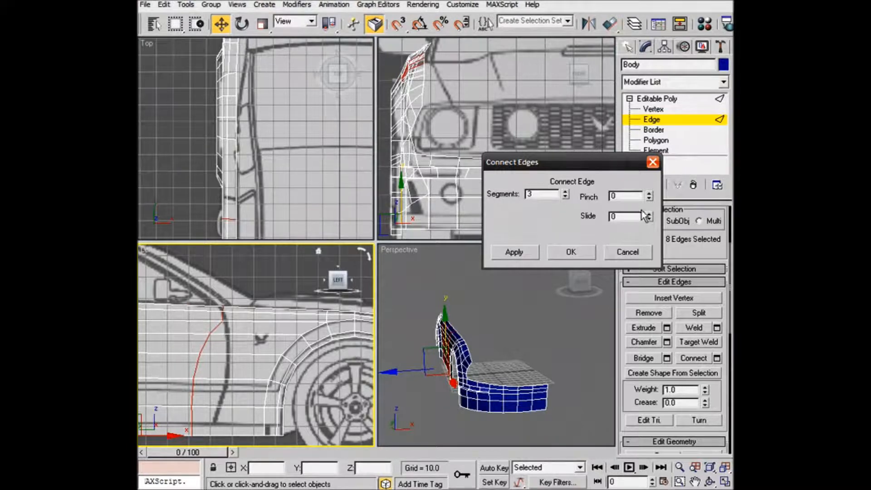
{"action": "left_click_drag", "start_coordinate": [649, 196], "coordinate": [647, 78]}
{"action": "left_click_drag", "start_coordinate": [649, 217], "coordinate": [636, 57]}
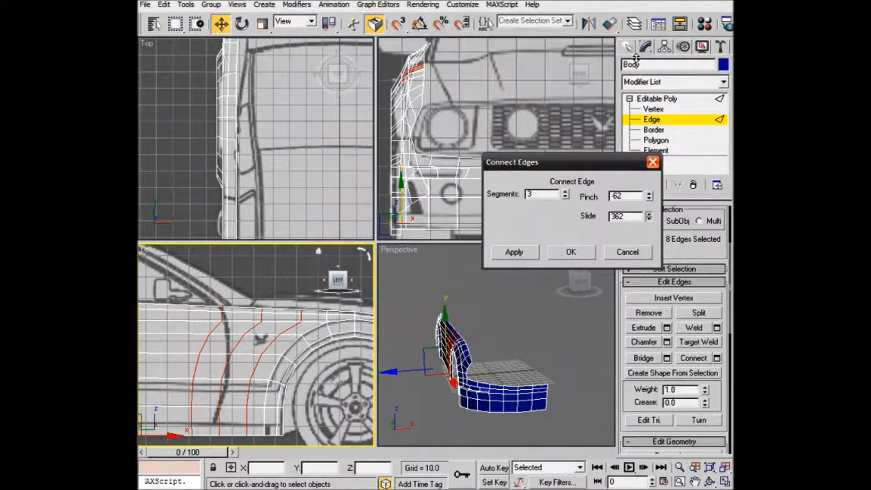
{"action": "left_click_drag", "start_coordinate": [649, 200], "coordinate": [650, 209]}
{"action": "left_click", "coordinate": [565, 197]}
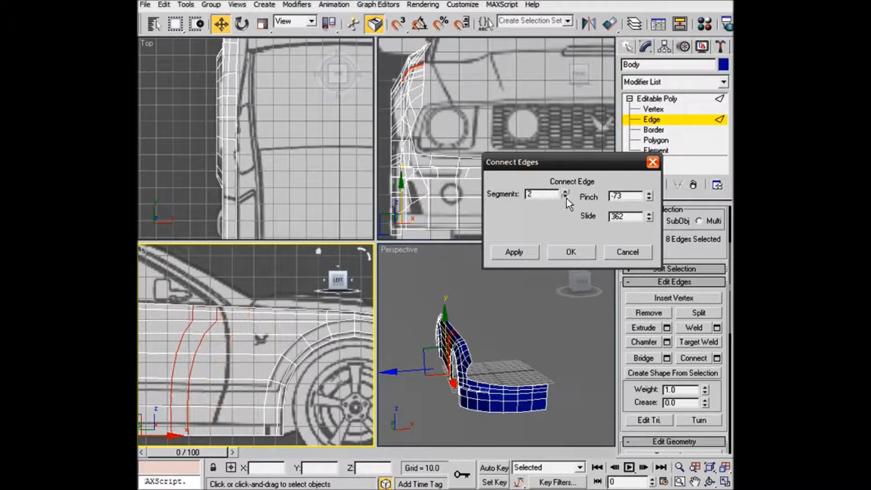
{"action": "left_click_drag", "start_coordinate": [649, 226], "coordinate": [645, 64]}
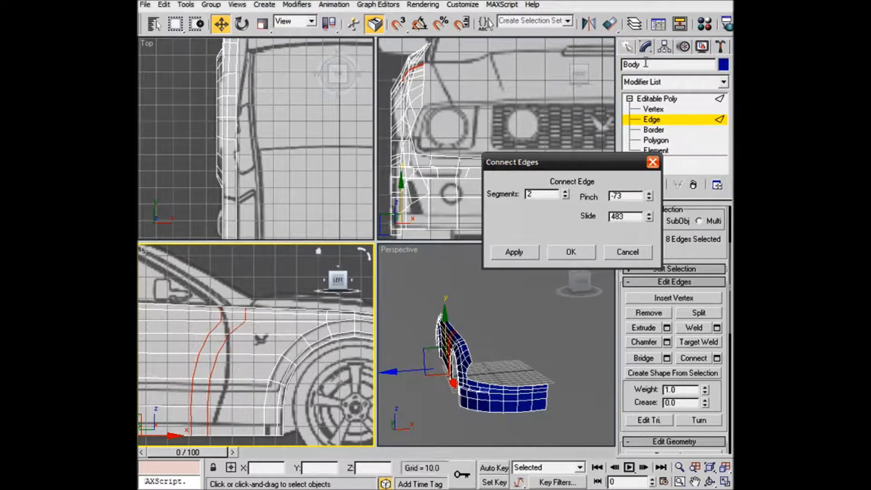
{"action": "left_click_drag", "start_coordinate": [651, 222], "coordinate": [663, 59]}
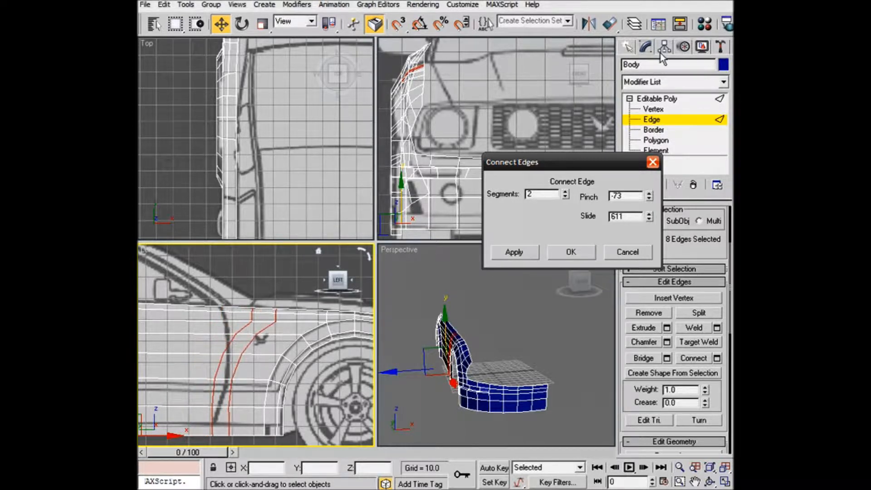
{"action": "left_click_drag", "start_coordinate": [649, 214], "coordinate": [618, 37]}
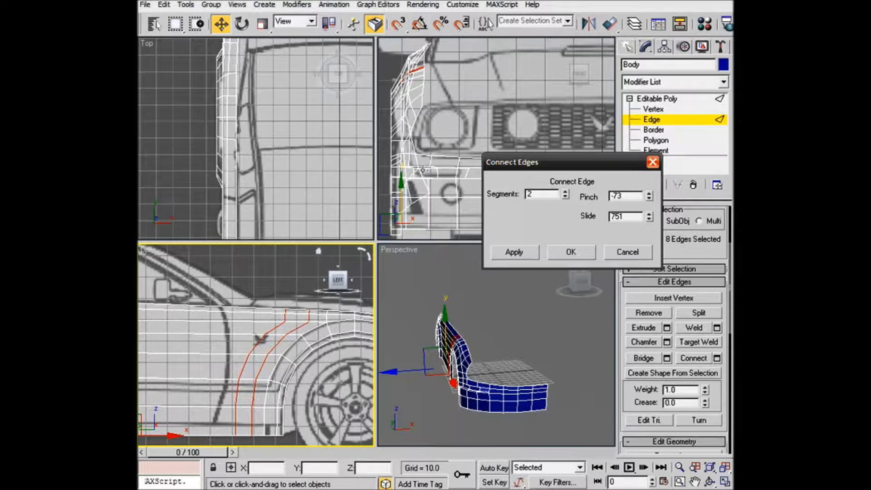
{"action": "left_click", "coordinate": [574, 252]}
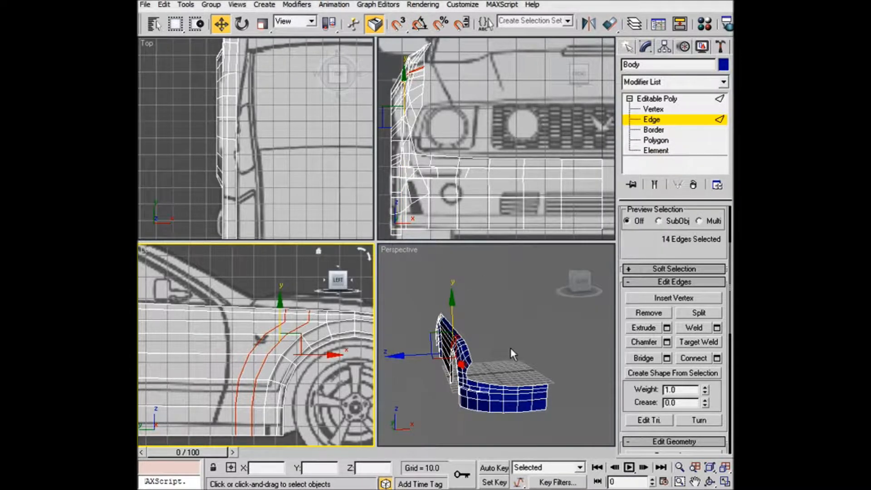
- Select the eight horizontal side-panel edges that cross the door, behind the two new loops
{"action": "scroll", "coordinate": [488, 343], "scroll_direction": "up", "scroll_amount": 10}
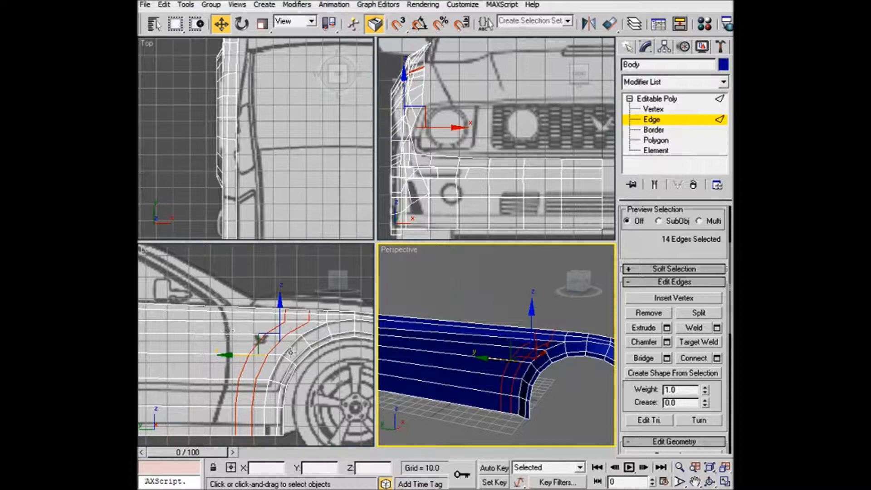
{"action": "left_click", "coordinate": [206, 353]}
{"action": "left_click_drag", "start_coordinate": [198, 305], "coordinate": [202, 444]}
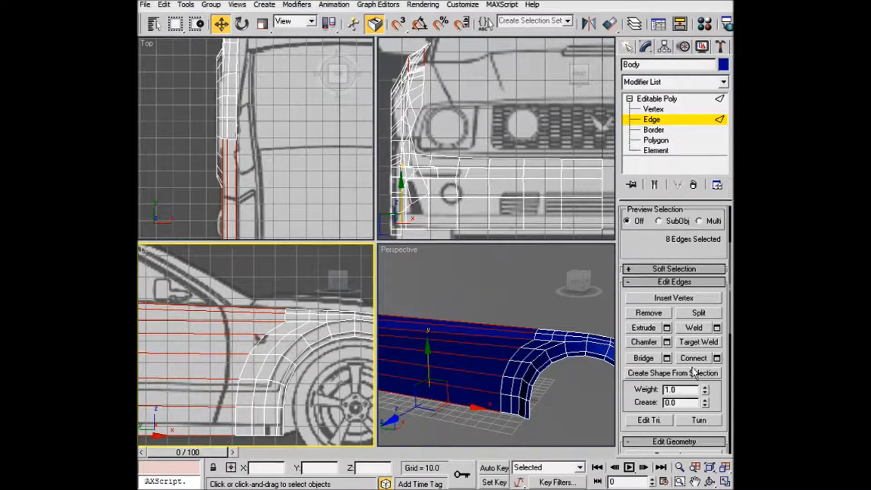
{"action": "left_click", "coordinate": [717, 355]}
{"action": "left_click", "coordinate": [565, 197]}
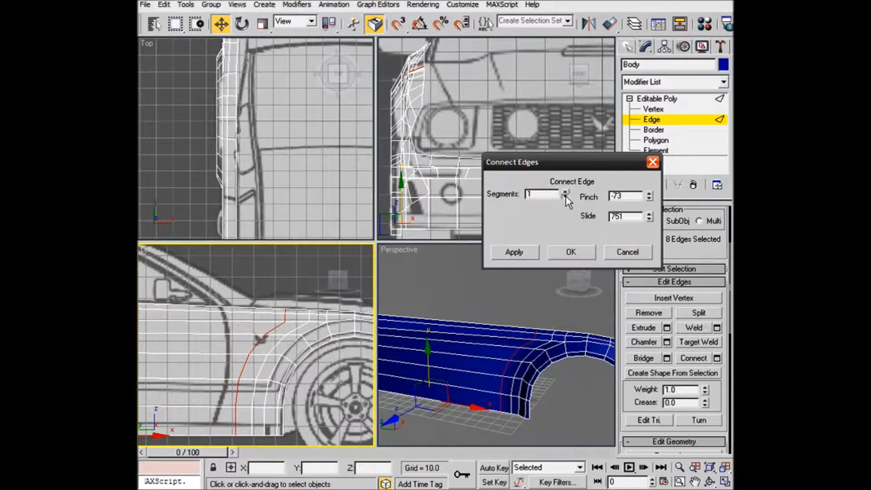
{"action": "left_click_drag", "start_coordinate": [646, 226], "coordinate": [648, 196]}
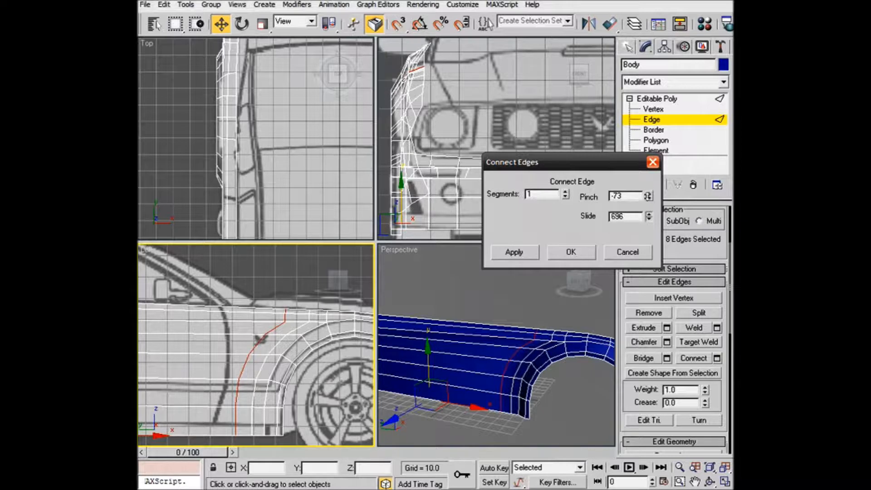
{"action": "left_click", "coordinate": [628, 253]}
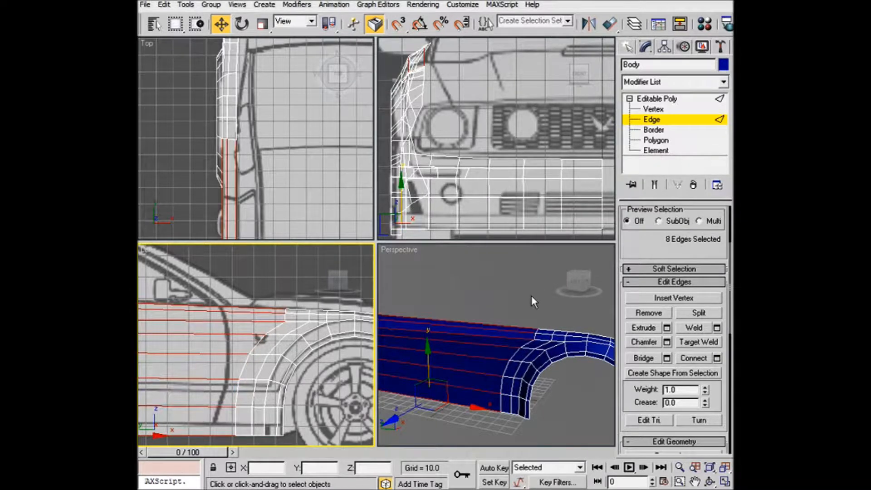
- Connect the eight door edges with 1 segment, pinch 0 and slide 71, placing the loop near the door's front seam
{"action": "left_click", "coordinate": [717, 358]}
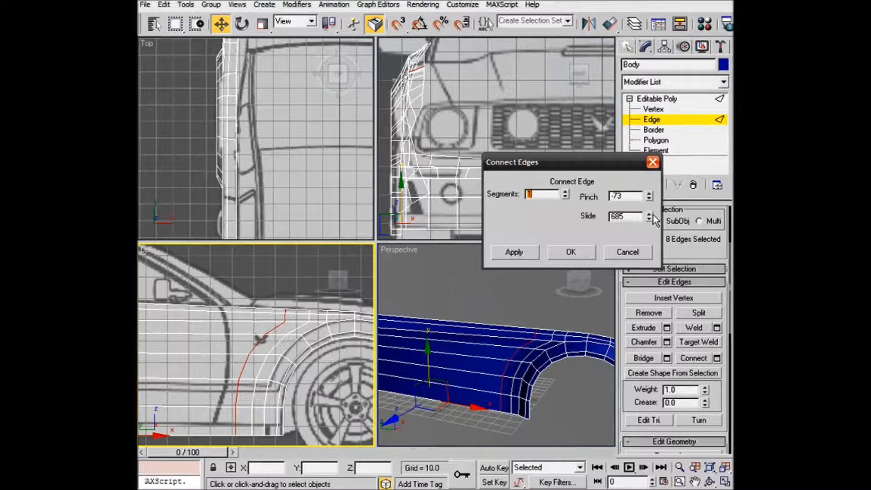
{"action": "left_click_drag", "start_coordinate": [650, 216], "coordinate": [640, 277]}
{"action": "double_click", "coordinate": [629, 218]}
{"action": "type", "text": "0"}
{"action": "key", "text": "Return"}
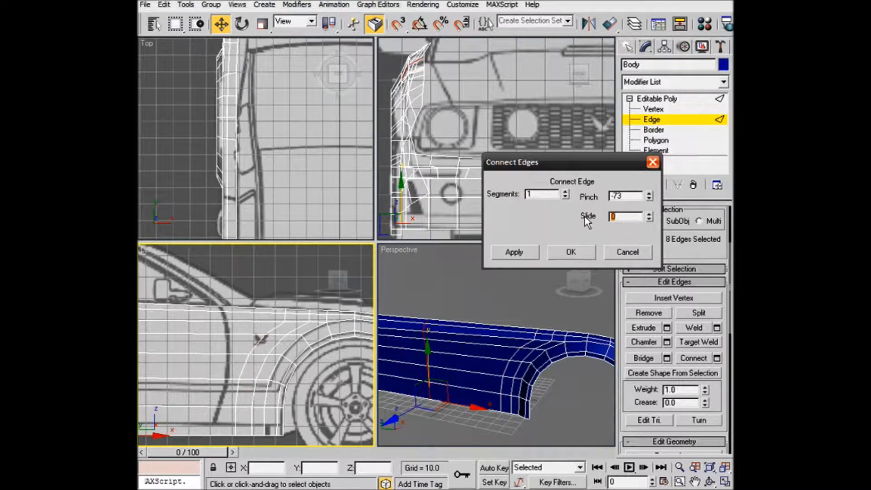
{"action": "double_click", "coordinate": [636, 196]}
{"action": "left_click_drag", "start_coordinate": [649, 216], "coordinate": [652, 94]}
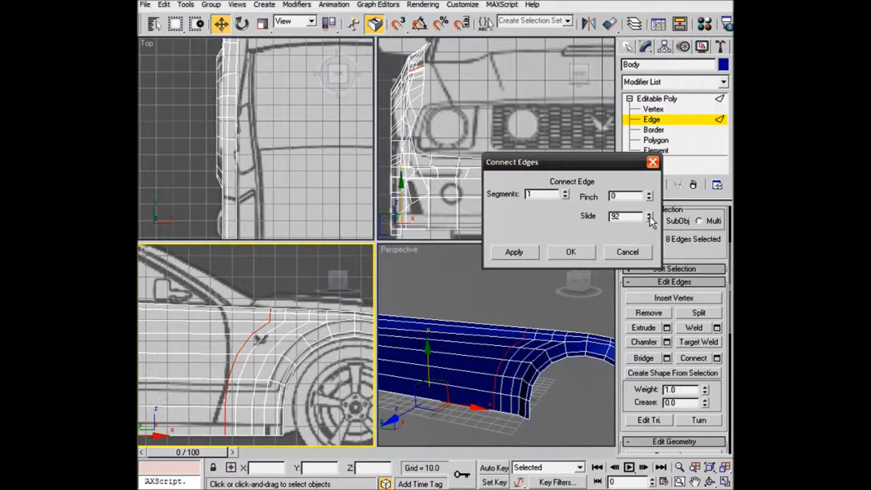
{"action": "left_click_drag", "start_coordinate": [652, 220], "coordinate": [635, 238]}
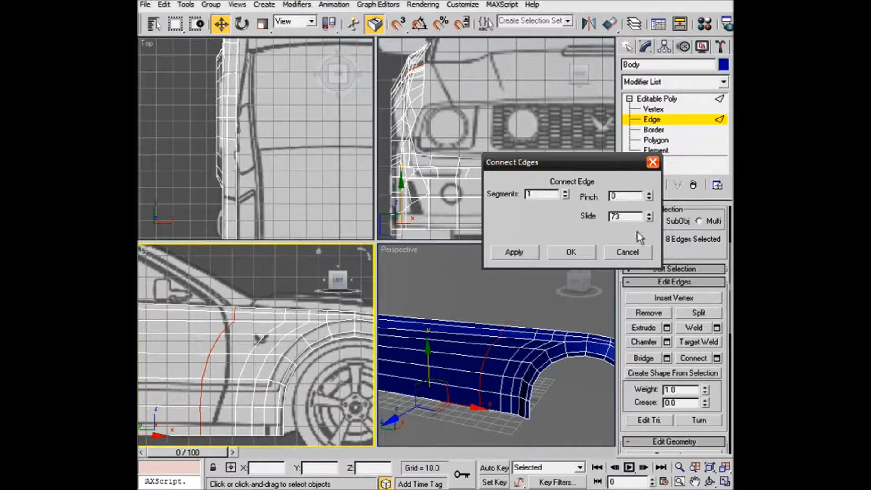
{"action": "left_click", "coordinate": [649, 219]}
{"action": "left_click", "coordinate": [648, 219]}
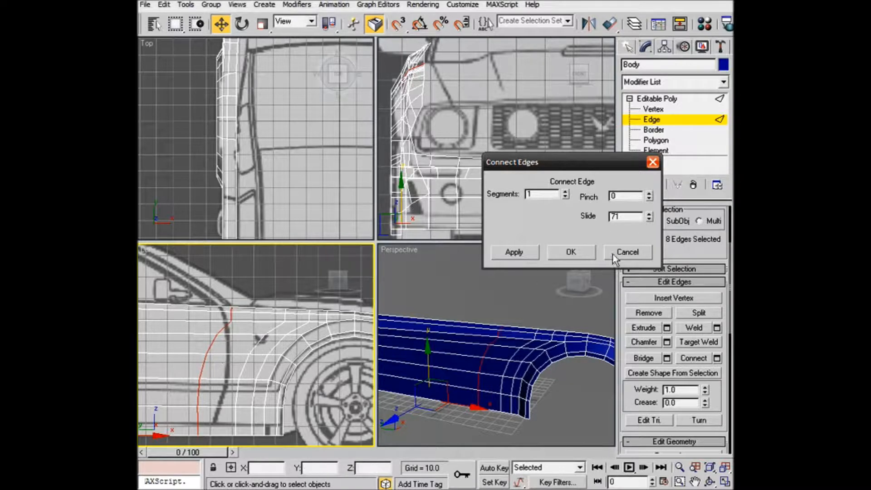
{"action": "left_click", "coordinate": [585, 253]}
- Move the new loop's vertex below the upper edge rows forward onto the door's front seam in the side view
{"action": "left_click", "coordinate": [658, 109]}
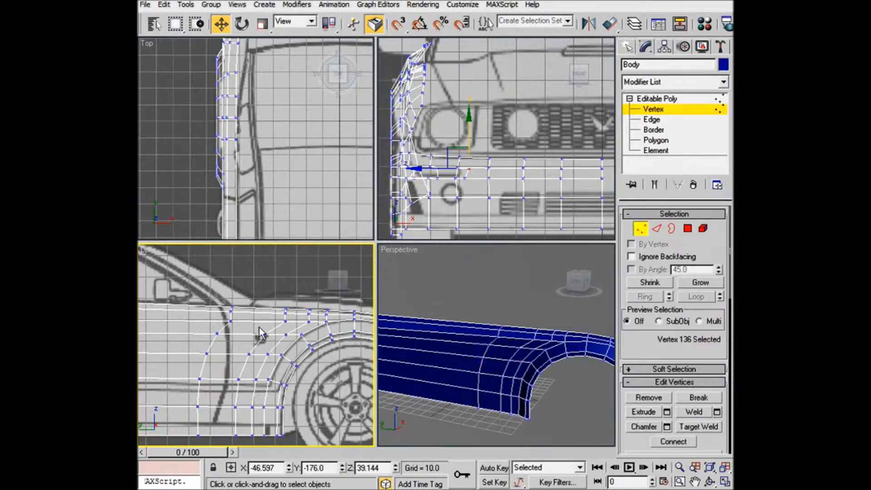
{"action": "left_click", "coordinate": [217, 334]}
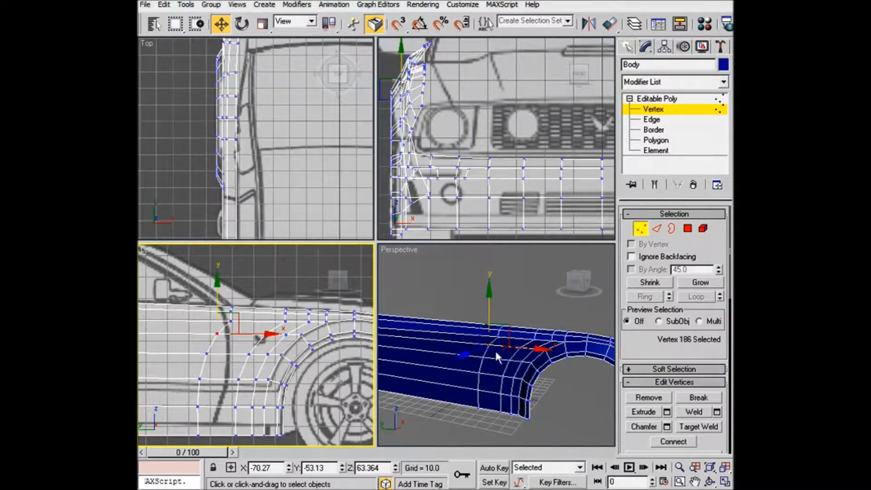
{"action": "key", "text": "z"}
{"action": "right_click", "coordinate": [517, 355]}
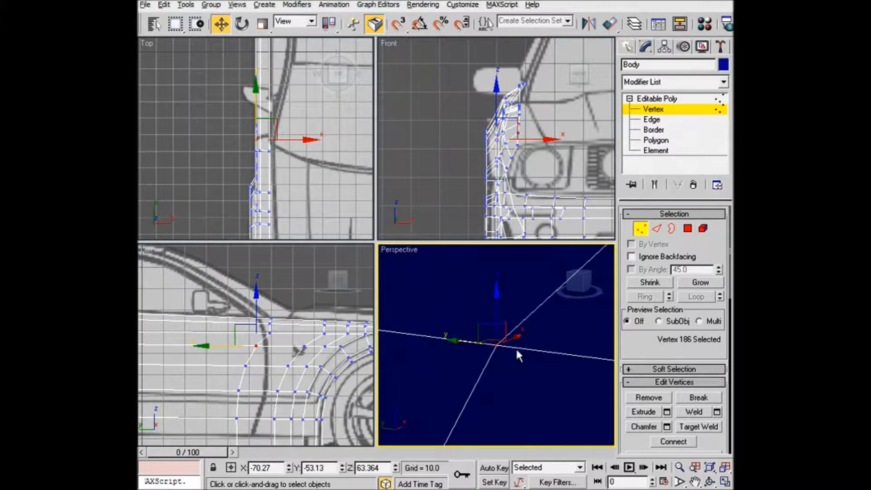
{"action": "left_click_drag", "start_coordinate": [455, 338], "coordinate": [610, 358]}
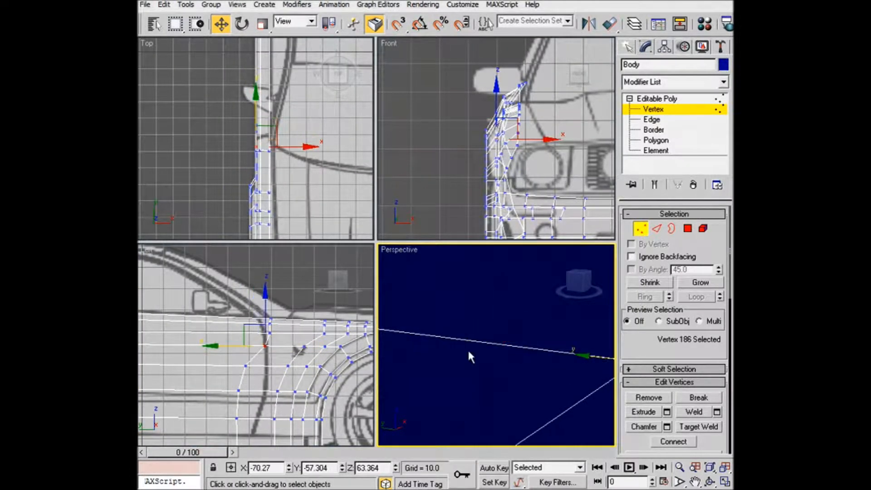
{"action": "right_click", "coordinate": [217, 345]}
{"action": "left_click_drag", "start_coordinate": [302, 347], "coordinate": [309, 347]}
{"action": "left_click", "coordinate": [300, 21]}
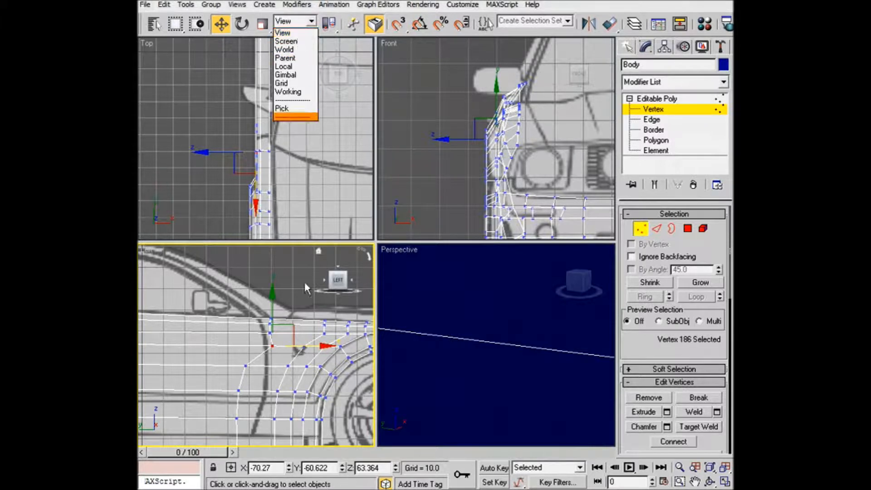
{"action": "left_click", "coordinate": [240, 364]}
- Move the next vertex down and the upper vertices of the new loop to follow the door's front seam
{"action": "left_click", "coordinate": [245, 365]}
{"action": "left_click_drag", "start_coordinate": [275, 367], "coordinate": [303, 367]}
{"action": "scroll", "coordinate": [303, 366], "scroll_direction": "up", "scroll_amount": 2}
{"action": "left_click", "coordinate": [276, 328]}
{"action": "left_click_drag", "start_coordinate": [305, 327], "coordinate": [299, 314]}
{"action": "left_click", "coordinate": [276, 313]}
- Move the three lowest vertices of the new loop forward onto the lower part of the door's front seam
{"action": "middle_click_drag", "start_coordinate": [292, 363], "coordinate": [292, 285]}
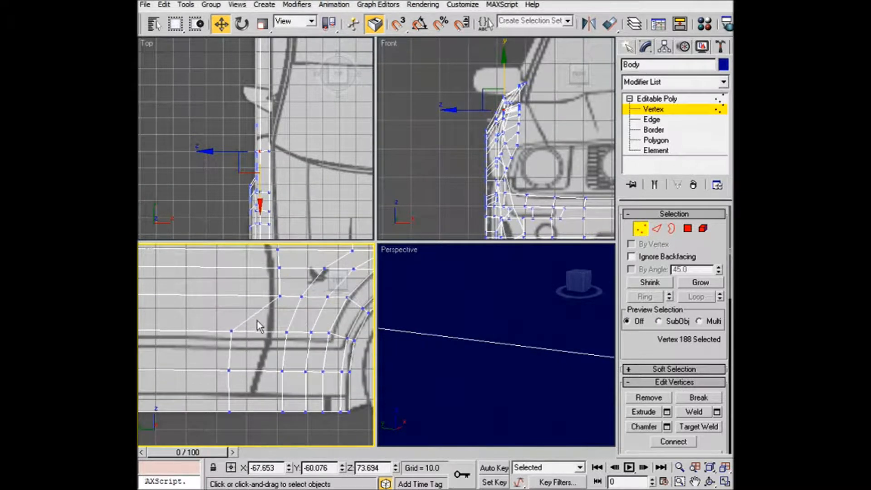
{"action": "left_click", "coordinate": [231, 331]}
{"action": "left_click_drag", "start_coordinate": [270, 332], "coordinate": [315, 331]}
{"action": "left_click", "coordinate": [228, 371]}
{"action": "left_click_drag", "start_coordinate": [275, 370], "coordinate": [312, 371]}
{"action": "left_click", "coordinate": [229, 412]}
{"action": "left_click_drag", "start_coordinate": [266, 412], "coordinate": [288, 411]}
- Adjust the lower and badge-level vertices of the loops behind the front wheel arch to even out their spacing
{"action": "left_click", "coordinate": [286, 332]}
{"action": "left_click_drag", "start_coordinate": [312, 332], "coordinate": [317, 332]}
{"action": "left_click", "coordinate": [282, 371]}
{"action": "left_click_drag", "start_coordinate": [309, 372], "coordinate": [312, 371]}
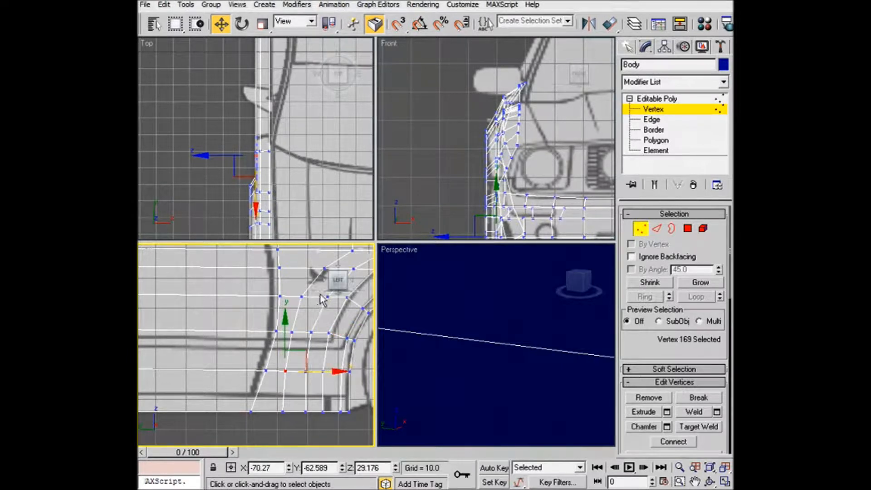
{"action": "left_click_drag", "start_coordinate": [319, 273], "coordinate": [316, 275]}
{"action": "middle_click_drag", "start_coordinate": [297, 292], "coordinate": [254, 350]}
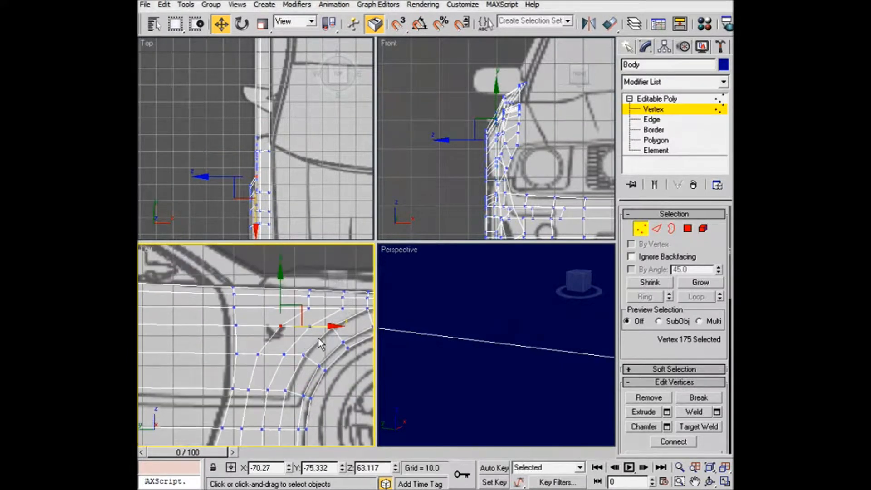
{"action": "left_click_drag", "start_coordinate": [328, 327], "coordinate": [340, 298]}
{"action": "left_click", "coordinate": [336, 281]}
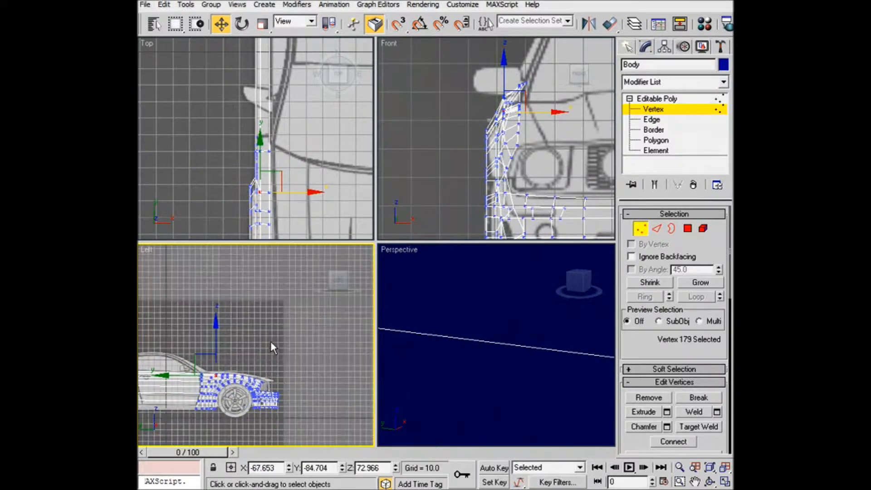
- Reposition the upper fender vertices between the door seam and the front wheel arch to even out the mesh
{"action": "scroll", "coordinate": [274, 339], "scroll_direction": "up", "scroll_amount": 6}
{"action": "scroll", "coordinate": [312, 359], "scroll_direction": "up", "scroll_amount": 8}
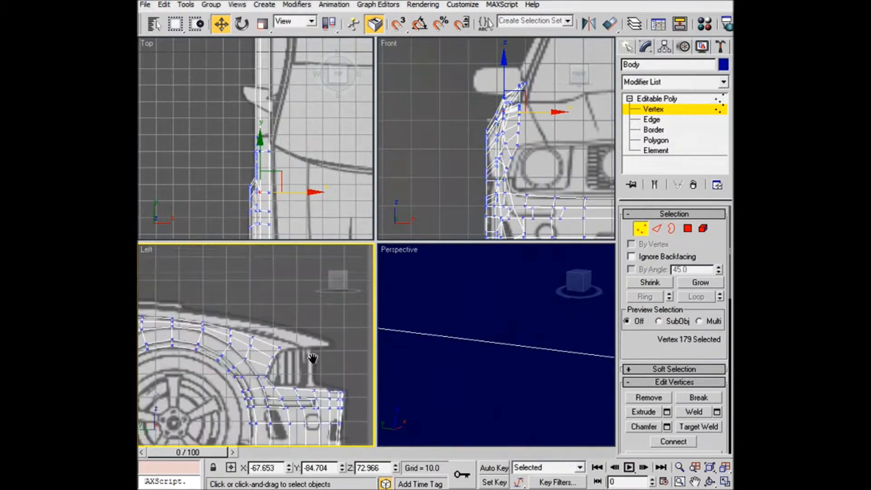
{"action": "middle_click_drag", "start_coordinate": [307, 360], "coordinate": [292, 359]}
{"action": "left_click_drag", "start_coordinate": [247, 336], "coordinate": [277, 331]}
{"action": "left_click_drag", "start_coordinate": [306, 325], "coordinate": [336, 331]}
{"action": "left_click", "coordinate": [303, 320]}
{"action": "left_click", "coordinate": [242, 321]}
{"action": "left_click_drag", "start_coordinate": [253, 356], "coordinate": [298, 348]}
{"action": "left_click_drag", "start_coordinate": [331, 344], "coordinate": [327, 345]}
{"action": "left_click", "coordinate": [323, 355]}
{"action": "scroll", "coordinate": [326, 352], "scroll_direction": "down", "scroll_amount": 3}
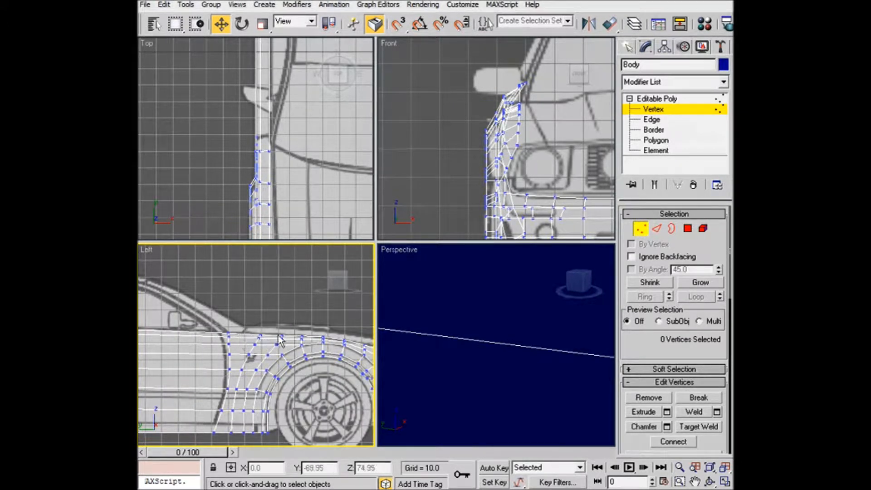
{"action": "middle_click_drag", "start_coordinate": [460, 336], "coordinate": [495, 268], "text": "alt"}
{"action": "left_click", "coordinate": [320, 140]}
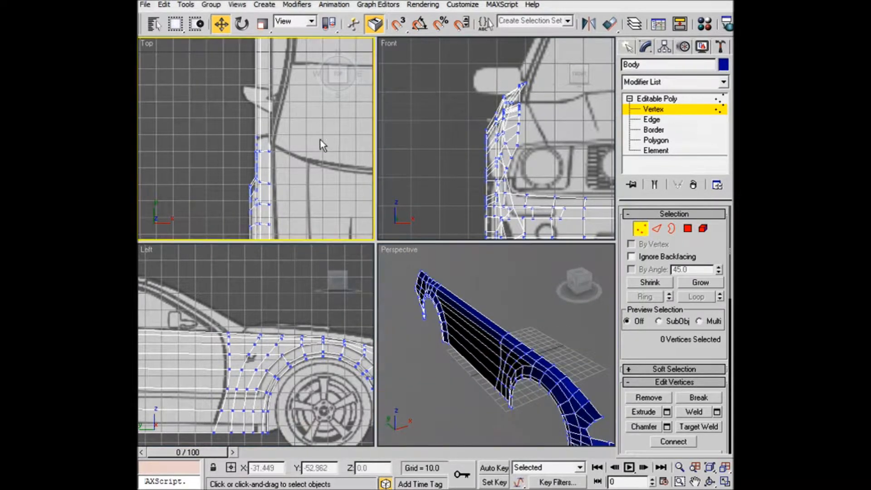
- Move the two uppermost vertices of the door-seam loop rearward to follow the seam in the top view
{"action": "scroll", "coordinate": [273, 156], "scroll_direction": "up", "scroll_amount": 1}
{"action": "left_click", "coordinate": [275, 157]}
{"action": "scroll", "coordinate": [293, 163], "scroll_direction": "up", "scroll_amount": 2}
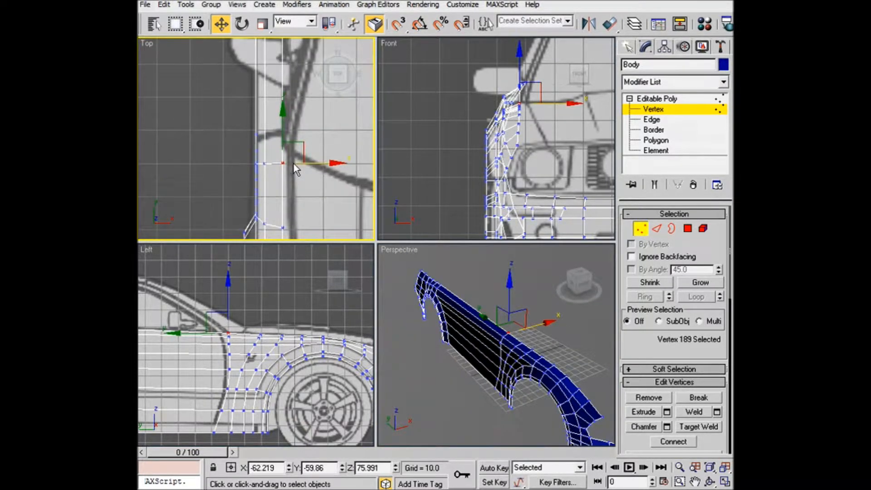
{"action": "left_click_drag", "start_coordinate": [292, 140], "coordinate": [292, 121]}
{"action": "left_click_drag", "start_coordinate": [280, 161], "coordinate": [268, 176]}
{"action": "left_click_drag", "start_coordinate": [268, 146], "coordinate": [268, 130]}
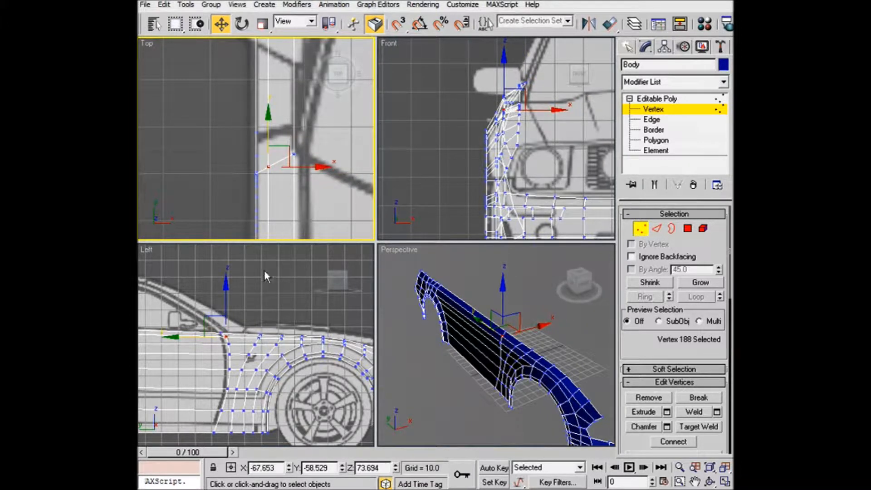
- Select the eight edges along the fender's upper inner border and extend them inward past the hood seam as new faces
{"action": "left_click", "coordinate": [652, 120]}
{"action": "left_click", "coordinate": [296, 201]}
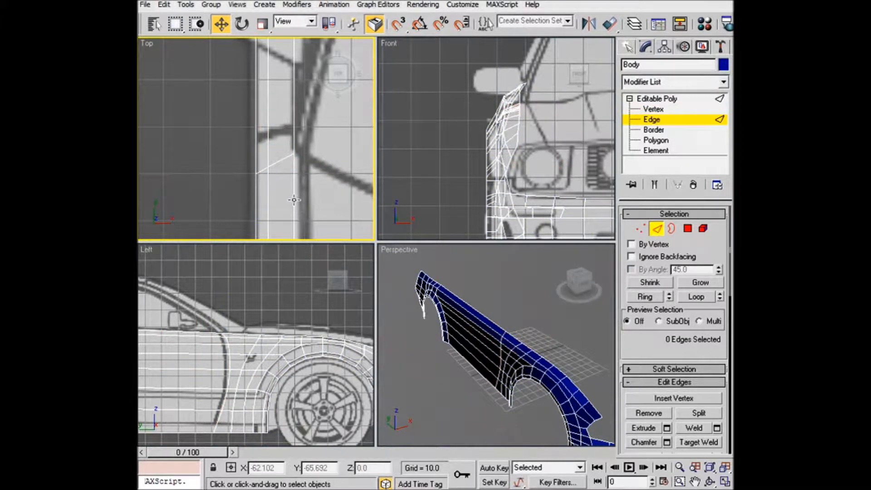
{"action": "middle_click_drag", "start_coordinate": [527, 285], "coordinate": [525, 323], "text": "alt"}
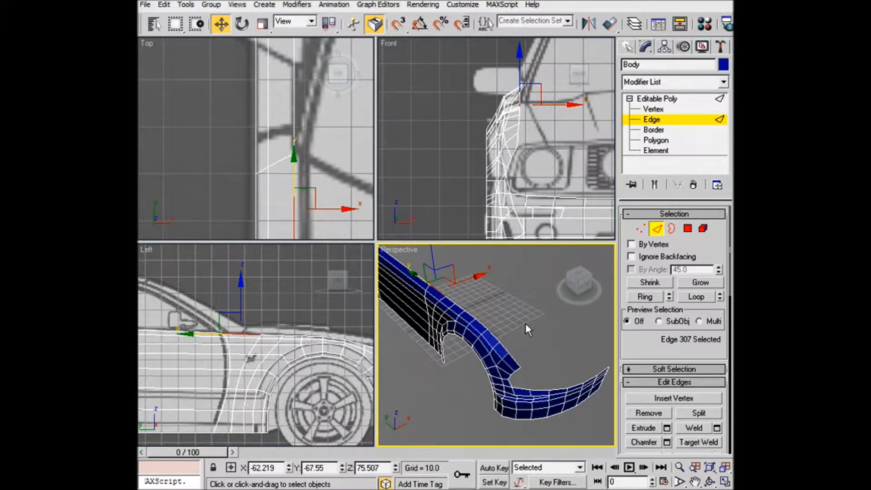
{"action": "left_click", "coordinate": [720, 295], "text": "ctrl"}
{"action": "left_click", "coordinate": [720, 295], "text": "ctrl"}
{"action": "left_click", "coordinate": [720, 294], "text": "ctrl"}
{"action": "left_click", "coordinate": [720, 294], "text": "ctrl"}
{"action": "mouse_move", "coordinate": [556, 340]}
{"action": "middle_mouse_down", "text": "alt"}
{"action": "mouse_move", "coordinate": [576, 315]}
{"action": "mouse_move", "coordinate": [544, 334]}
{"action": "middle_mouse_up", "text": "alt"}
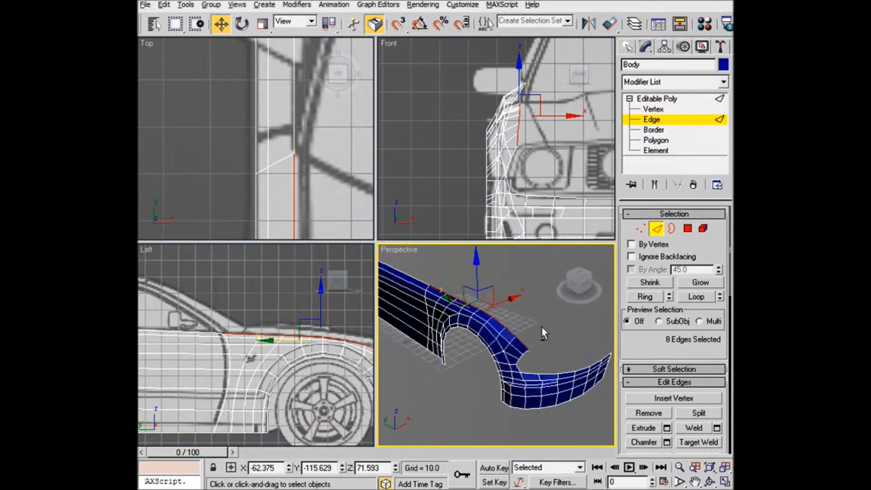
{"action": "right_click", "coordinate": [327, 139]}
{"action": "key", "text": "alt+w"}
{"action": "scroll", "coordinate": [338, 136], "scroll_direction": "down", "scroll_amount": 5}
{"action": "middle_click_drag", "start_coordinate": [441, 226], "coordinate": [442, 160]}
{"action": "scroll", "coordinate": [448, 185], "scroll_direction": "up", "scroll_amount": 4}
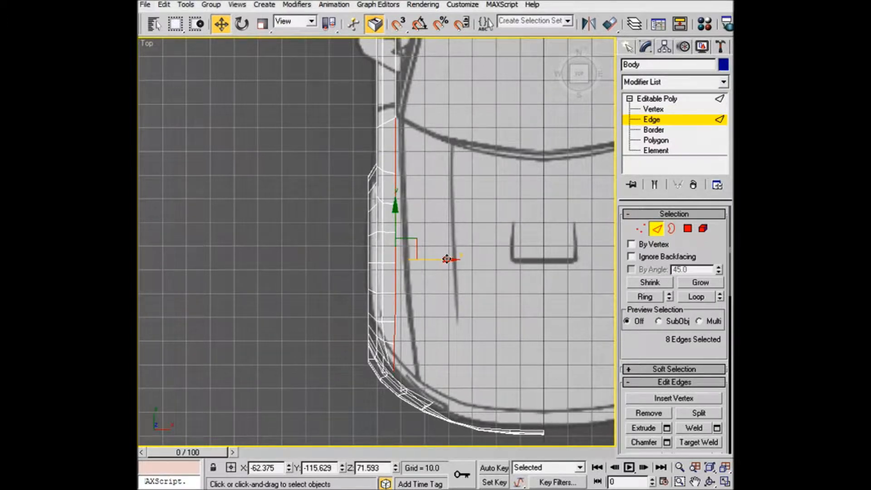
{"action": "left_click_drag", "start_coordinate": [447, 259], "coordinate": [474, 259]}
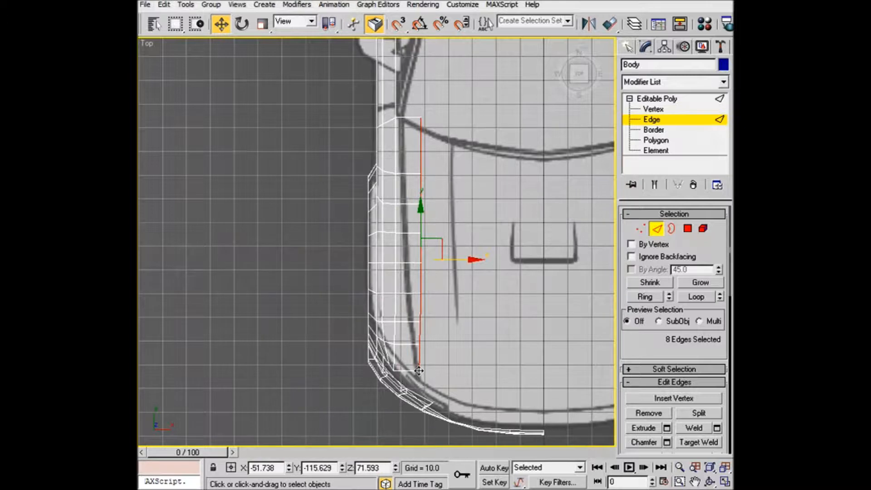
- Move the front four vertices of the new inner border onto the hood seam in the top view
{"action": "middle_click_drag", "start_coordinate": [445, 328], "coordinate": [456, 232]}
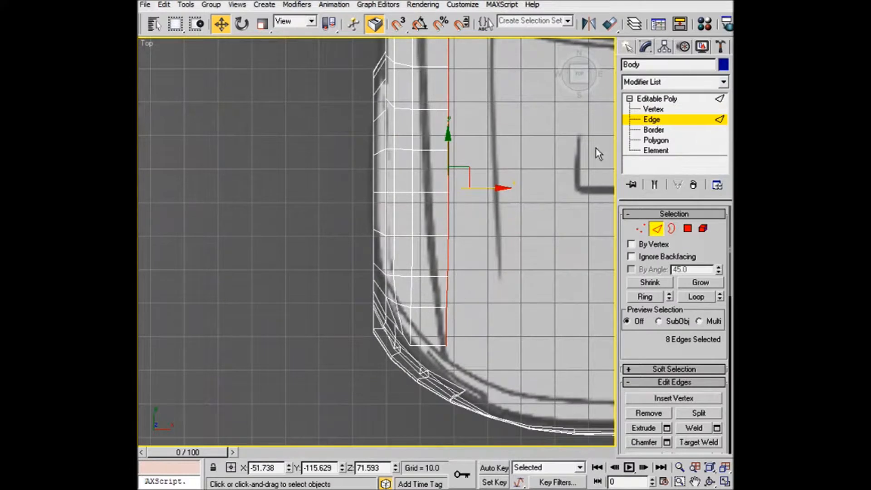
{"action": "left_click", "coordinate": [653, 109]}
{"action": "left_click", "coordinate": [446, 346]}
{"action": "left_click_drag", "start_coordinate": [447, 306], "coordinate": [465, 309]}
{"action": "left_click", "coordinate": [448, 276]}
{"action": "left_click_drag", "start_coordinate": [471, 278], "coordinate": [463, 279]}
{"action": "left_click", "coordinate": [448, 235]}
{"action": "left_click_drag", "start_coordinate": [474, 236], "coordinate": [458, 236]}
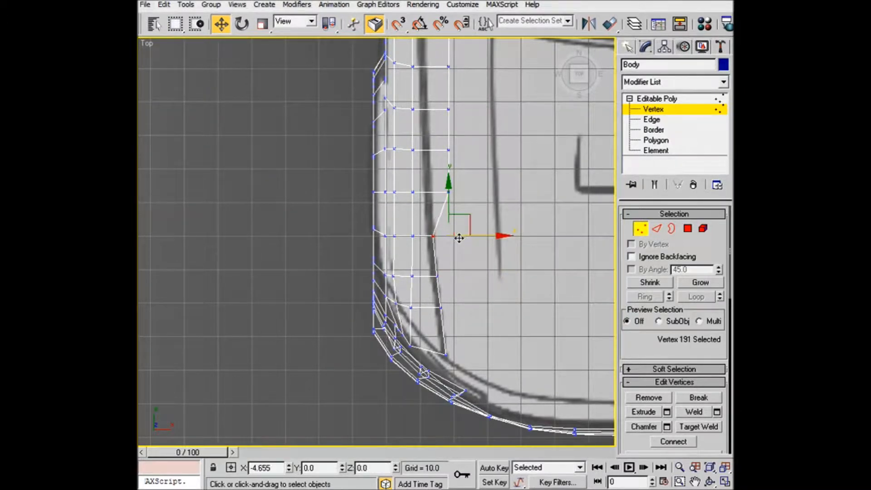
- Align the remaining vertices of the new inner border with the hood seam, back to the windshield corner
{"action": "left_click", "coordinate": [448, 193]}
{"action": "left_click_drag", "start_coordinate": [474, 193], "coordinate": [460, 195]}
{"action": "left_click_drag", "start_coordinate": [444, 159], "coordinate": [453, 112]}
{"action": "left_click", "coordinate": [449, 109]}
{"action": "middle_click_drag", "start_coordinate": [454, 111], "coordinate": [475, 212]}
{"action": "mouse_move", "coordinate": [459, 170]}
{"action": "left_mouse_down"}
{"action": "mouse_move", "coordinate": [437, 187]}
{"action": "mouse_move", "coordinate": [479, 180]}
{"action": "mouse_move", "coordinate": [459, 178]}
{"action": "left_mouse_up"}
{"action": "mouse_move", "coordinate": [460, 94]}
{"action": "left_mouse_down"}
{"action": "mouse_move", "coordinate": [433, 112]}
{"action": "mouse_move", "coordinate": [468, 107]}
{"action": "mouse_move", "coordinate": [456, 109]}
{"action": "left_mouse_up"}
{"action": "left_click_drag", "start_coordinate": [424, 80], "coordinate": [431, 89]}
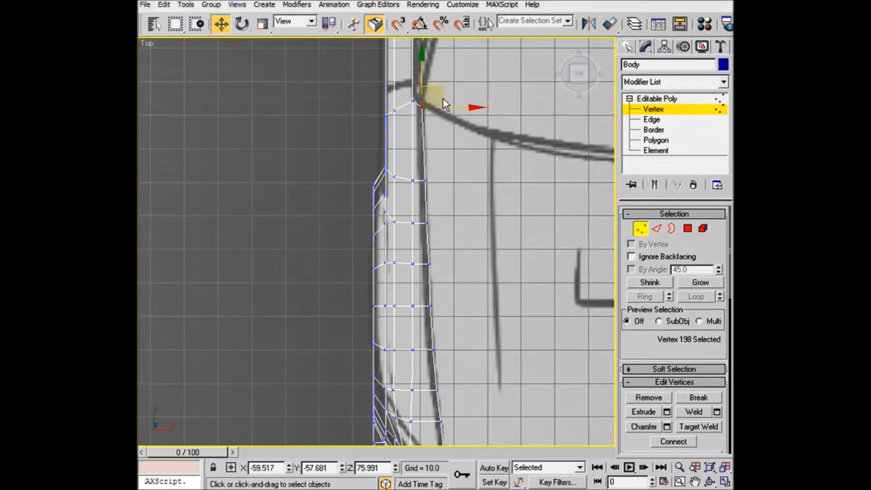
{"action": "key", "text": "alt+w"}
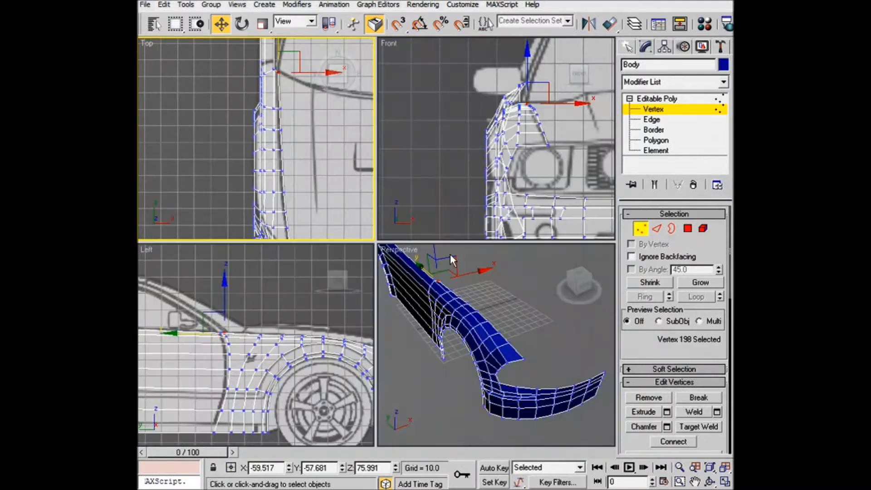
- Connect the ring of edges across the new fender strip with one segment and raise the new loop slightly
{"action": "middle_click_drag", "start_coordinate": [531, 341], "coordinate": [507, 312], "text": "alt"}
{"action": "scroll", "coordinate": [500, 316], "scroll_direction": "up", "scroll_amount": 3}
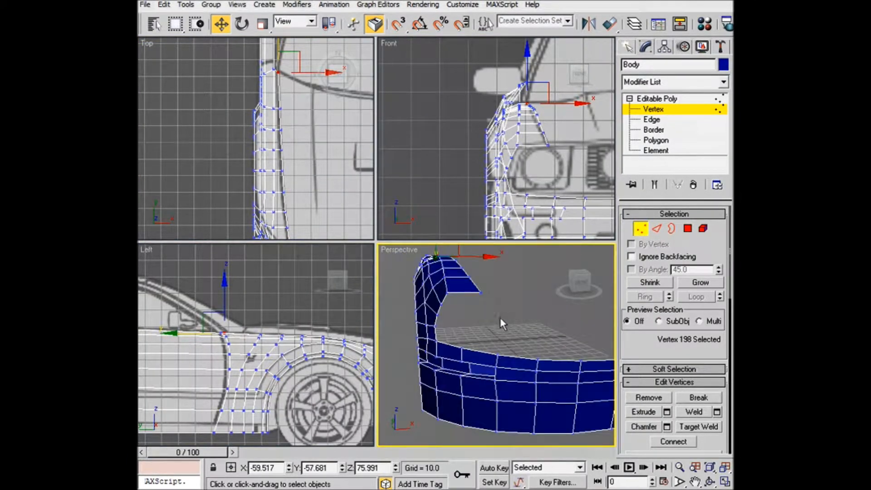
{"action": "left_click", "coordinate": [445, 294]}
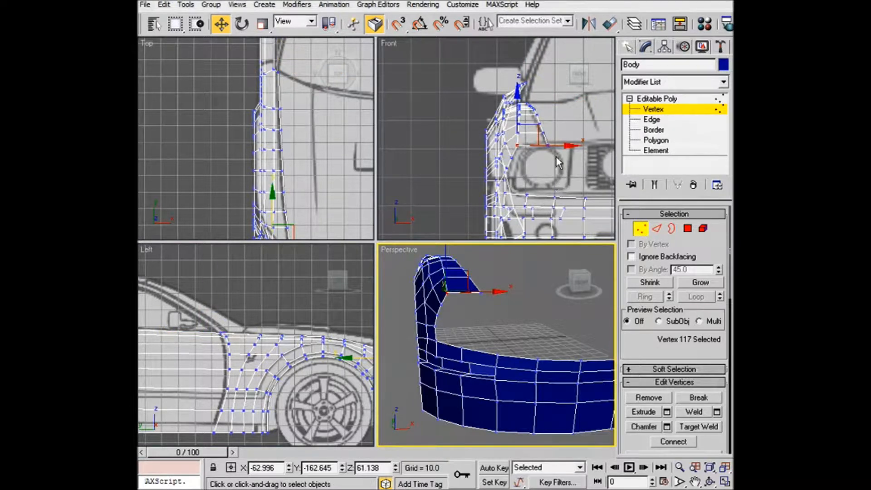
{"action": "middle_click_drag", "start_coordinate": [545, 159], "coordinate": [551, 171], "text": "alt"}
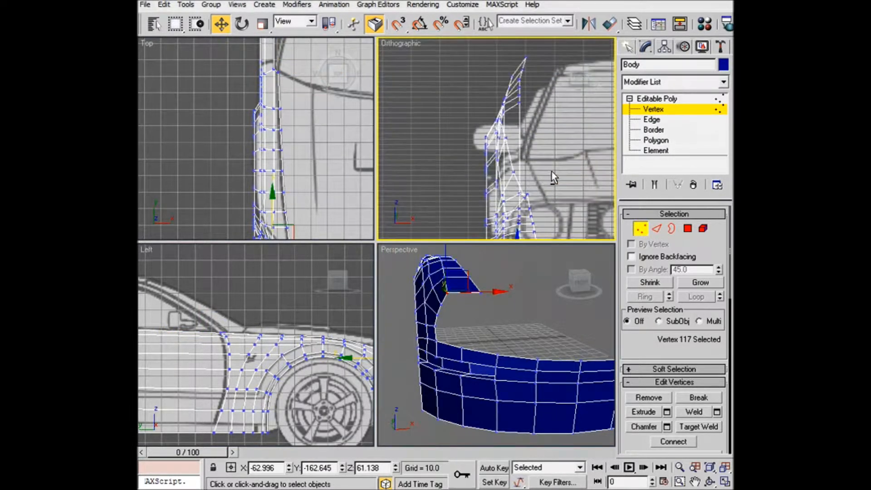
{"action": "left_click", "coordinate": [579, 76]}
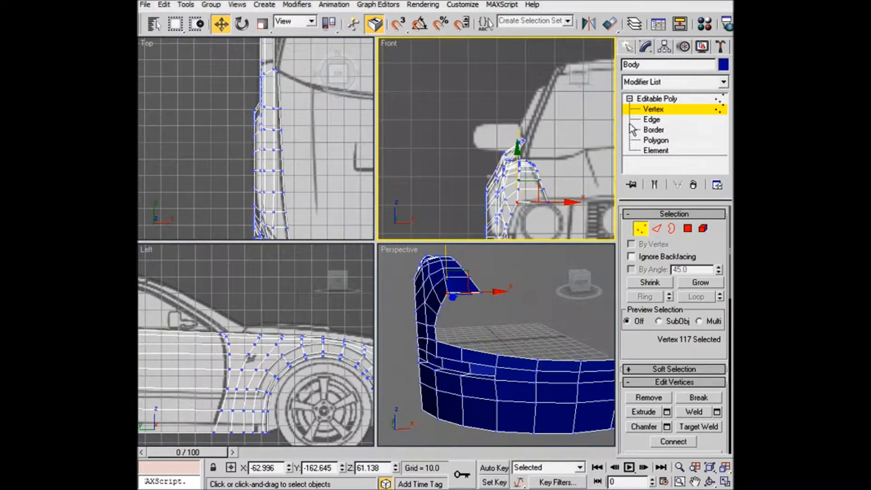
{"action": "left_click", "coordinate": [652, 120]}
{"action": "left_click", "coordinate": [528, 156]}
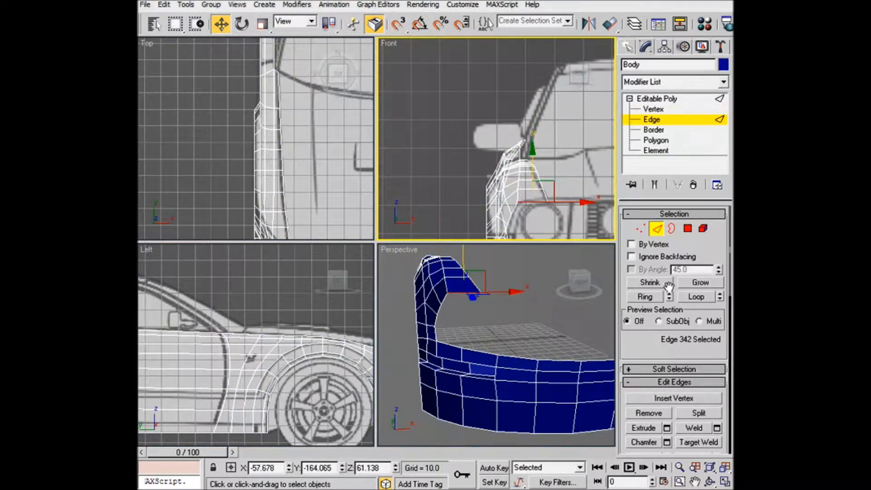
{"action": "left_click", "coordinate": [651, 298]}
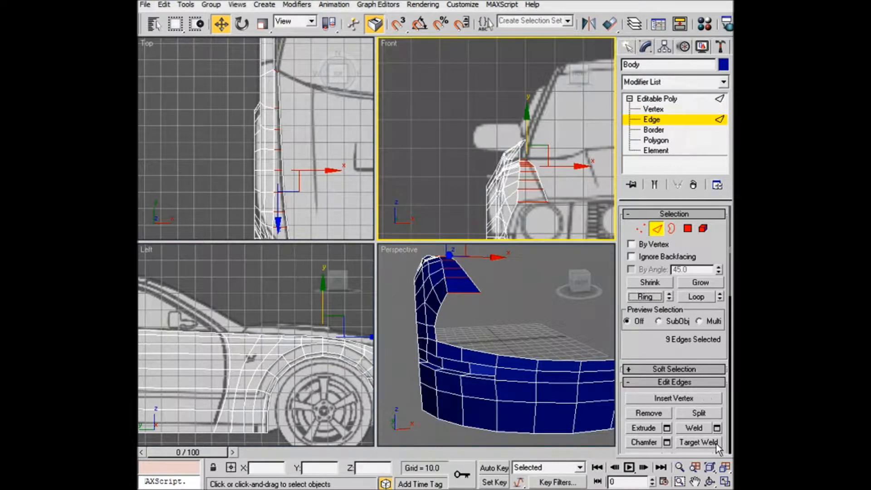
{"action": "scroll", "coordinate": [705, 370], "scroll_direction": "down", "scroll_amount": 5}
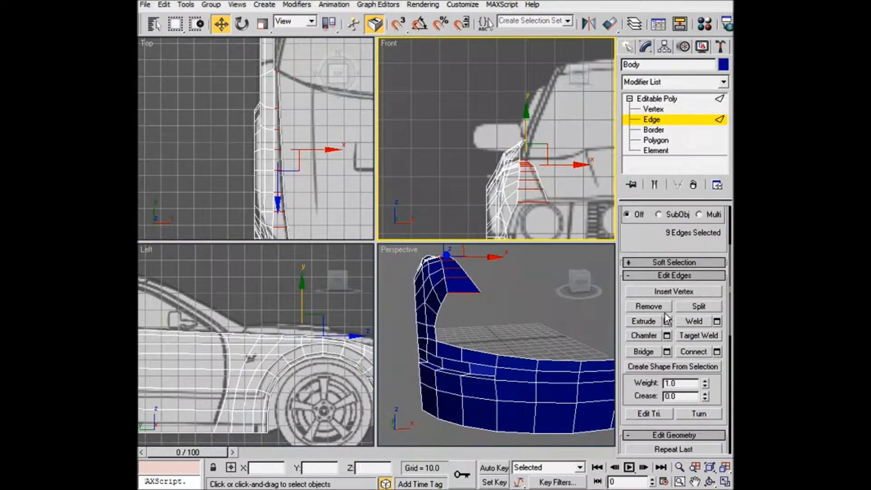
{"action": "left_click", "coordinate": [717, 351]}
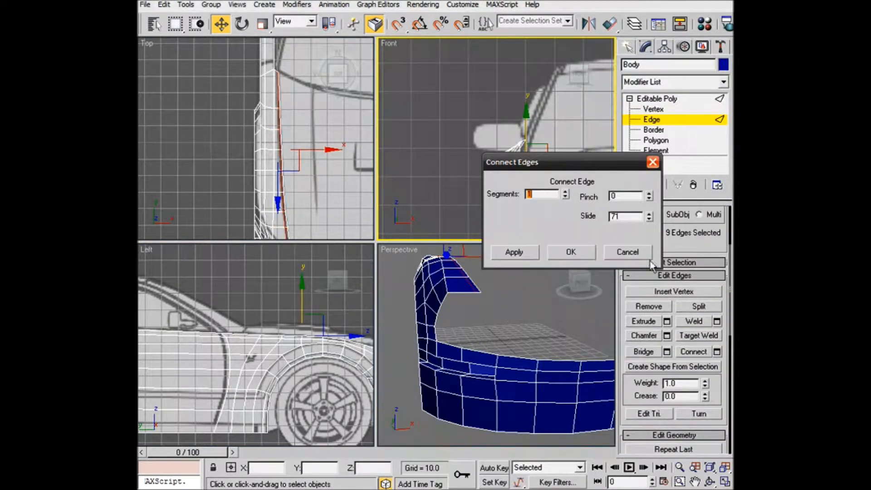
{"action": "double_click", "coordinate": [626, 217]}
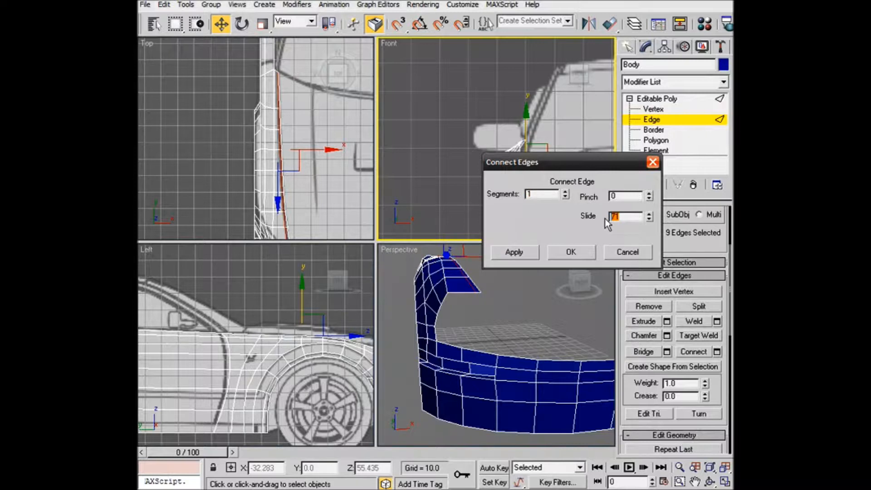
{"action": "left_click", "coordinate": [585, 253]}
{"action": "left_click_drag", "start_coordinate": [529, 137], "coordinate": [529, 135]}
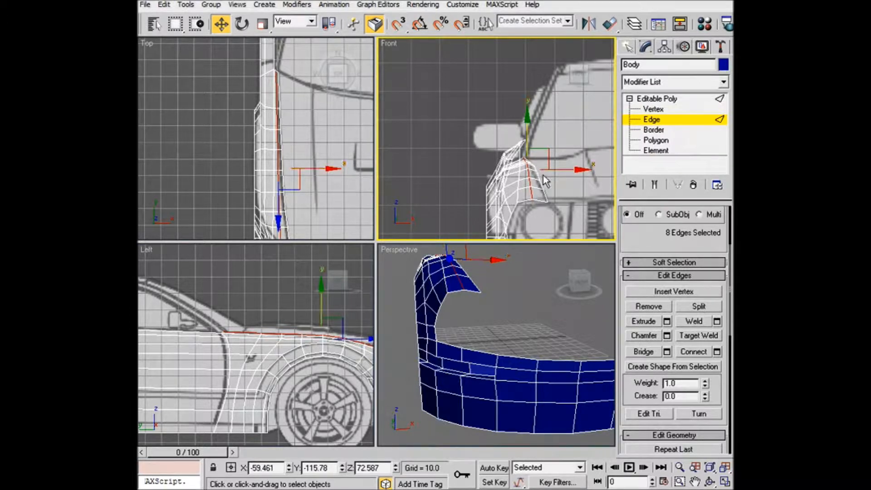
- Raise the fender's front corner vertex above the headlight and shift it slightly outward in the front view
{"action": "left_click", "coordinate": [654, 109]}
{"action": "left_click_drag", "start_coordinate": [504, 278], "coordinate": [487, 294]}
{"action": "left_click_drag", "start_coordinate": [548, 175], "coordinate": [548, 170]}
{"action": "scroll", "coordinate": [557, 196], "scroll_direction": "up", "scroll_amount": 2}
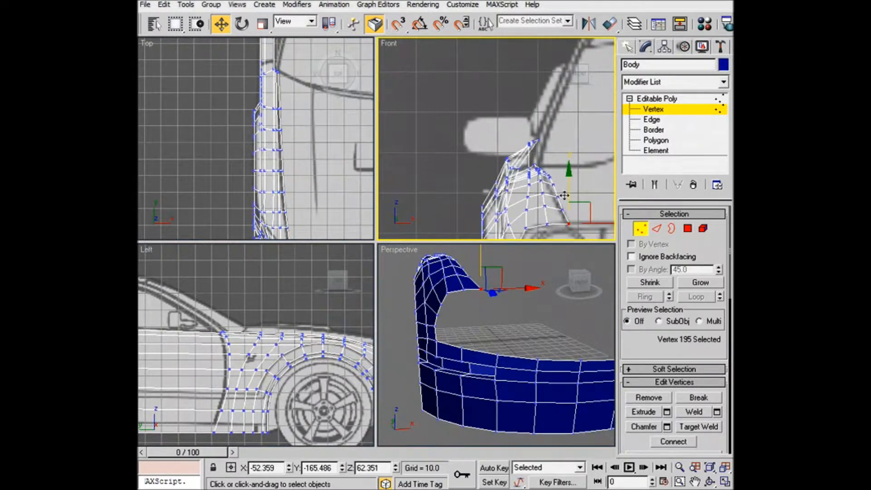
{"action": "middle_click_drag", "start_coordinate": [557, 196], "coordinate": [541, 146]}
{"action": "left_click_drag", "start_coordinate": [553, 151], "coordinate": [581, 157]}
- Raise the hood-seam vertex just behind the front corner to follow the fender line in the side view
{"action": "left_click", "coordinate": [562, 145]}
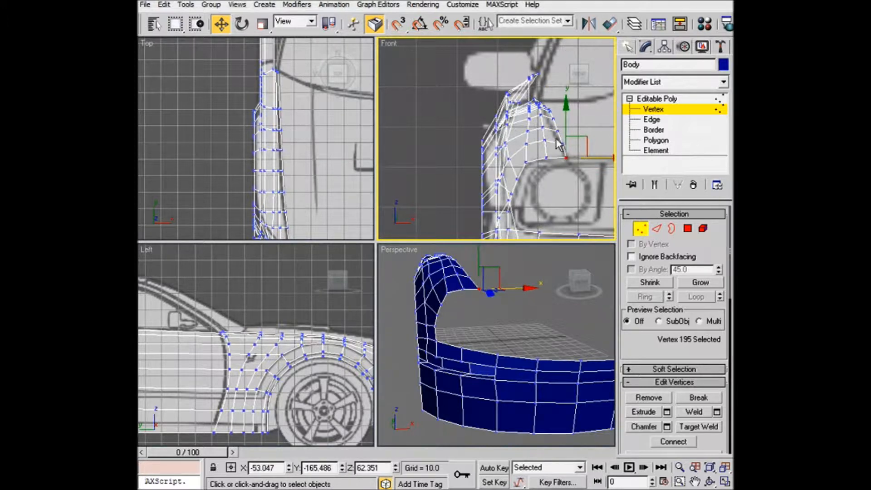
{"action": "middle_click_drag", "start_coordinate": [485, 297], "coordinate": [511, 257], "text": "alt"}
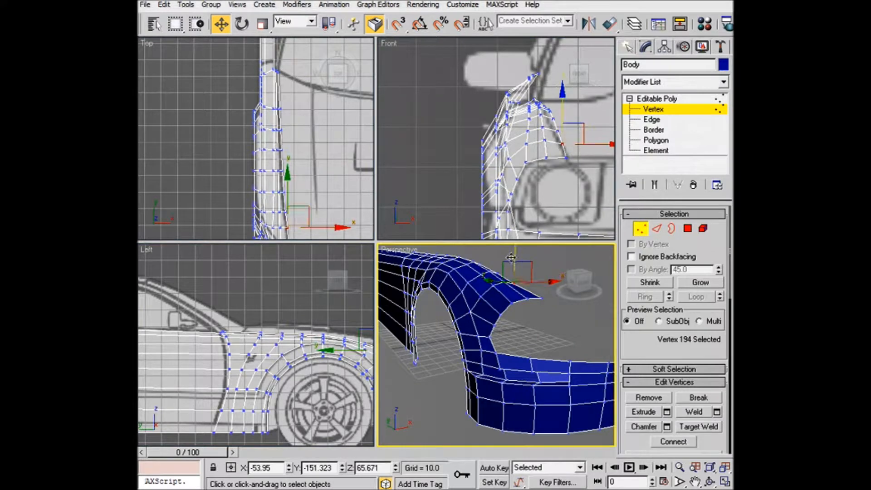
{"action": "left_click_drag", "start_coordinate": [516, 253], "coordinate": [517, 250]}
{"action": "scroll", "coordinate": [345, 300], "scroll_direction": "up", "scroll_amount": 3}
{"action": "middle_click_drag", "start_coordinate": [331, 299], "coordinate": [227, 300]}
{"action": "scroll", "coordinate": [307, 312], "scroll_direction": "up", "scroll_amount": 2}
{"action": "middle_click_drag", "start_coordinate": [307, 312], "coordinate": [234, 303]}
{"action": "scroll", "coordinate": [284, 315], "scroll_direction": "up", "scroll_amount": 2}
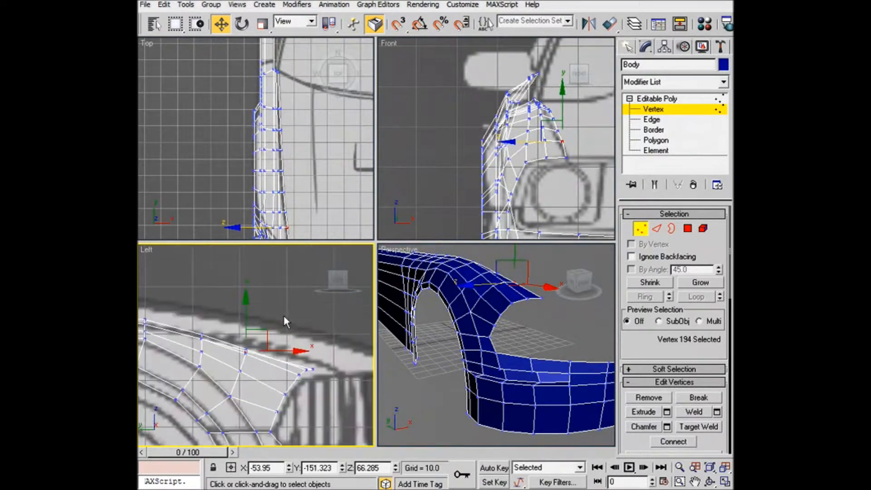
{"action": "left_click_drag", "start_coordinate": [248, 317], "coordinate": [249, 308]}
- Raise the front corner vertex slightly and lower the hood-seam vertex just behind it
{"action": "left_click", "coordinate": [310, 375]}
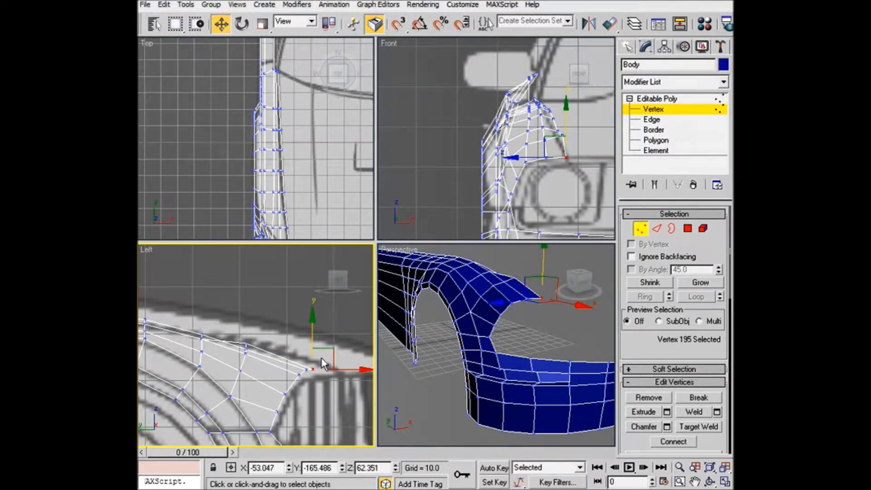
{"action": "left_click_drag", "start_coordinate": [314, 347], "coordinate": [313, 344]}
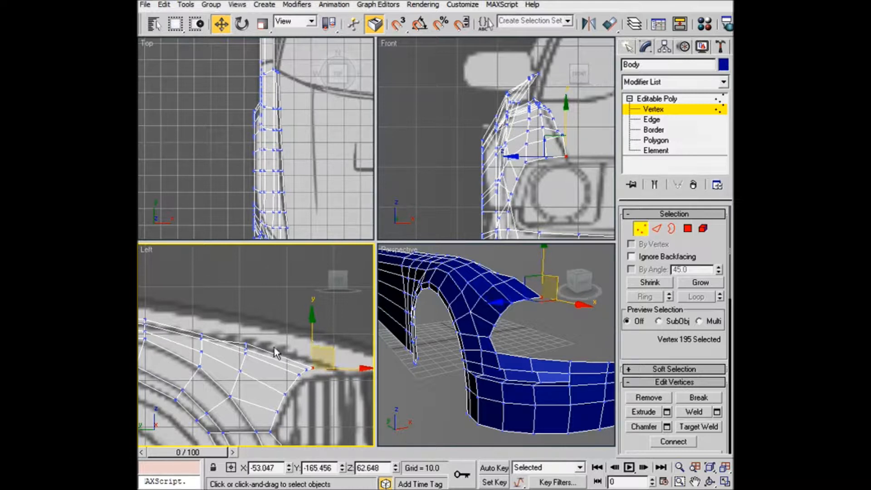
{"action": "left_click", "coordinate": [245, 344]}
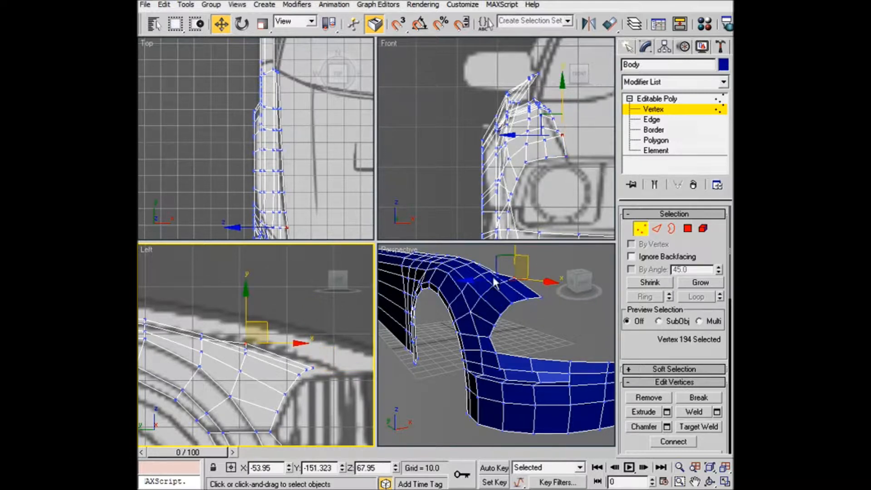
{"action": "right_click", "coordinate": [474, 255]}
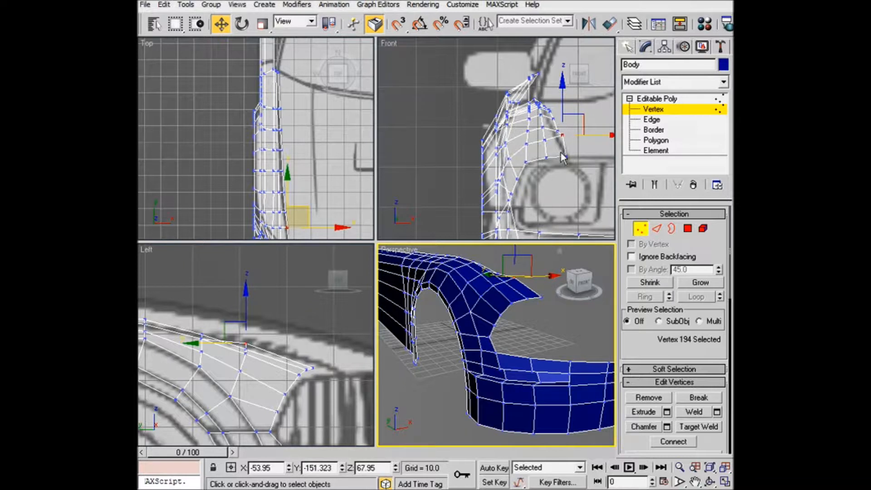
{"action": "left_click_drag", "start_coordinate": [566, 114], "coordinate": [568, 124]}
- Raise the next two hood-seam vertices farther back to smooth the curve of the fender's inner border
{"action": "left_click", "coordinate": [498, 271]}
{"action": "left_click_drag", "start_coordinate": [499, 253], "coordinate": [499, 247]}
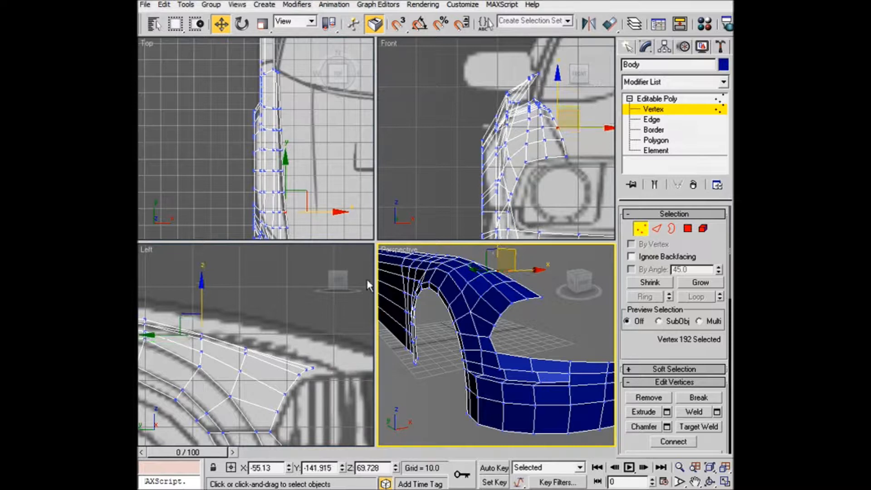
{"action": "middle_click_drag", "start_coordinate": [497, 320], "coordinate": [490, 340], "text": "alt"}
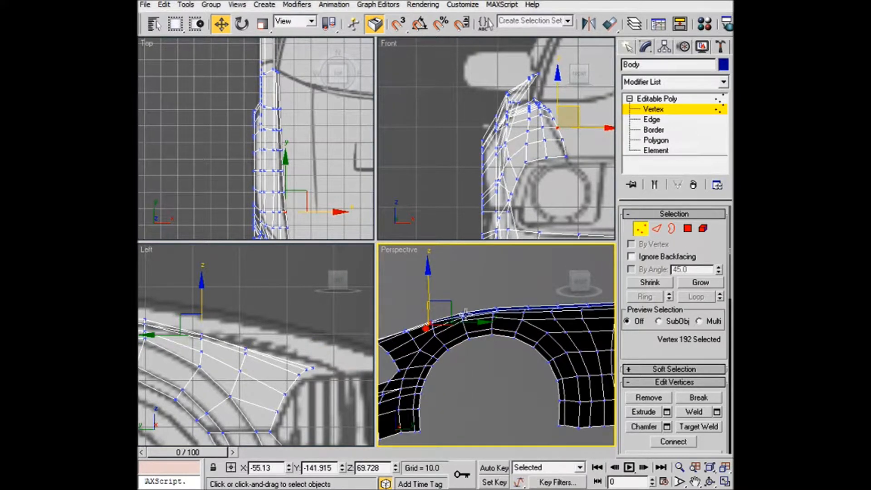
{"action": "left_click", "coordinate": [464, 315]}
{"action": "left_click_drag", "start_coordinate": [465, 297], "coordinate": [468, 297]}
- Shift the hood-seam vertex just behind the front corner slightly outward in the front view
{"action": "middle_click_drag", "start_coordinate": [468, 296], "coordinate": [549, 348], "text": "alt"}
{"action": "middle_click", "coordinate": [275, 349]}
{"action": "scroll", "coordinate": [273, 349], "scroll_direction": "down", "scroll_amount": 2}
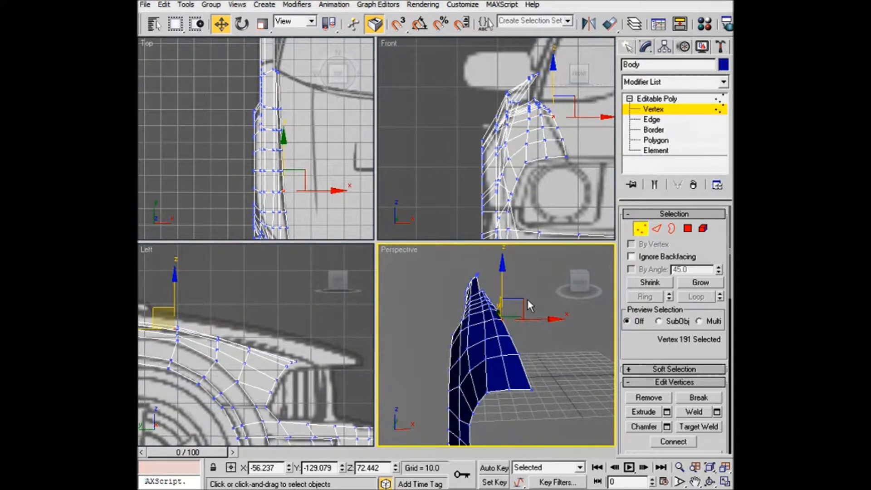
{"action": "left_click", "coordinate": [562, 139]}
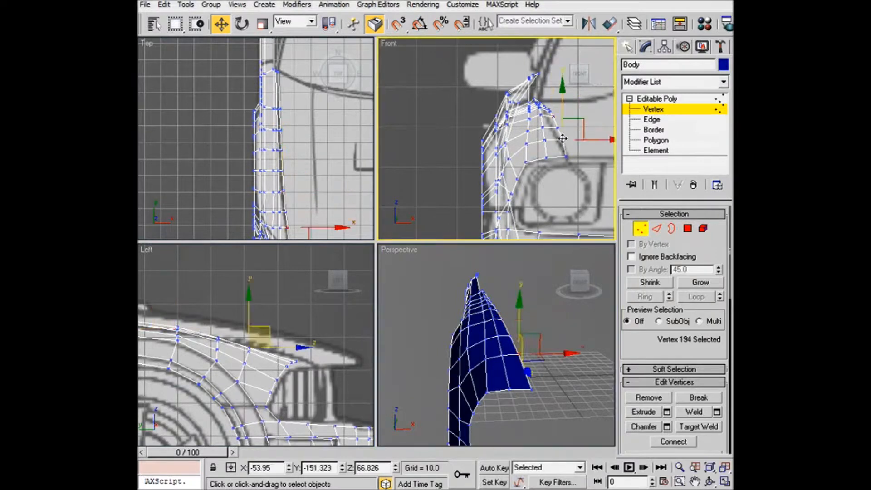
{"action": "left_click_drag", "start_coordinate": [584, 138], "coordinate": [583, 138]}
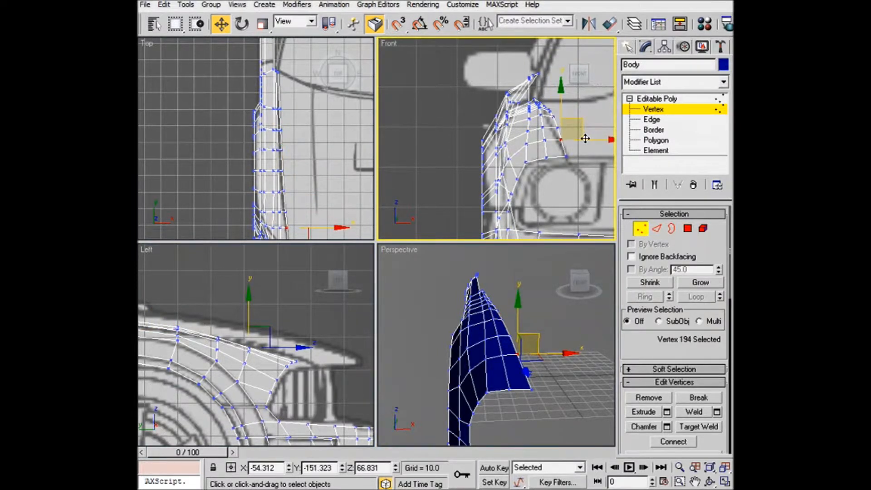
{"action": "scroll", "coordinate": [584, 137], "scroll_direction": "down", "scroll_amount": 2}
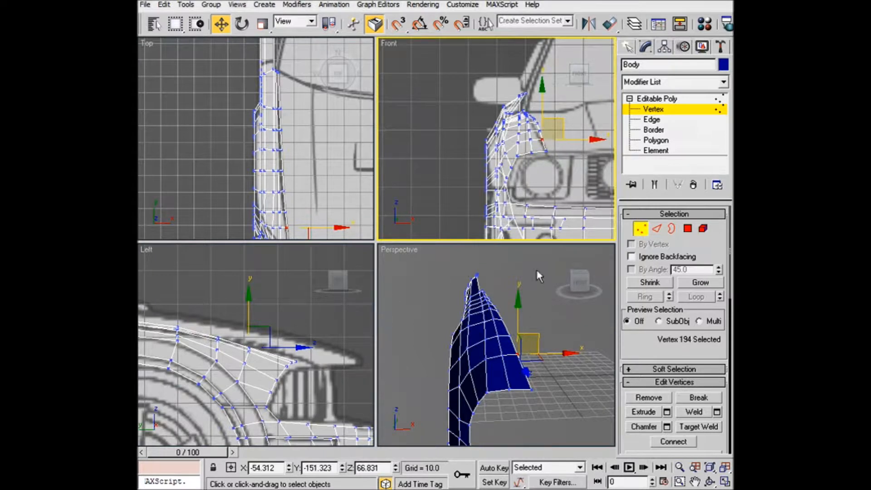
- Extend the eight hood-seam border edges inward to the hood's crease line and shift them forward to meet the windshield base
{"action": "scroll", "coordinate": [331, 161], "scroll_direction": "down", "scroll_amount": 3}
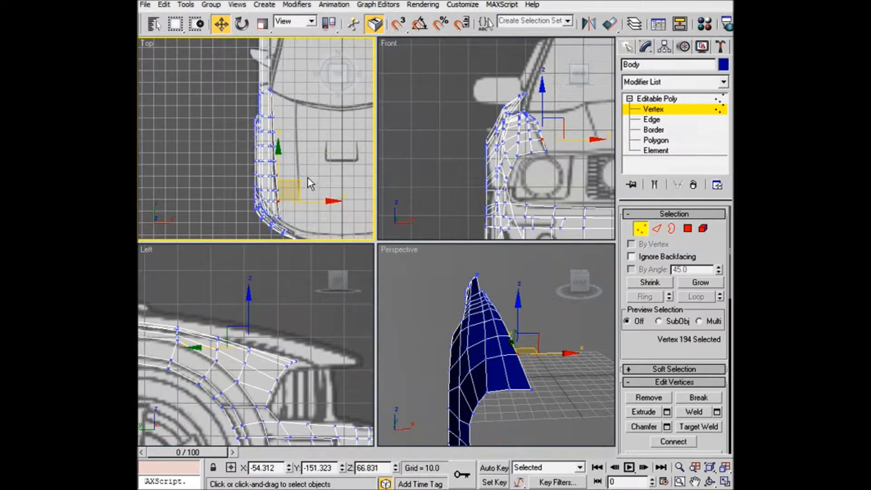
{"action": "scroll", "coordinate": [306, 184], "scroll_direction": "up", "scroll_amount": 2}
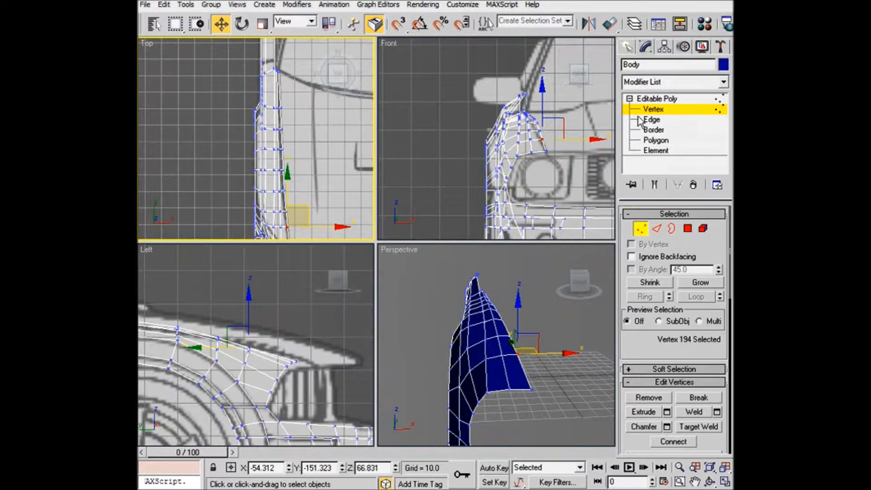
{"action": "left_click", "coordinate": [654, 119]}
{"action": "left_click", "coordinate": [281, 86]}
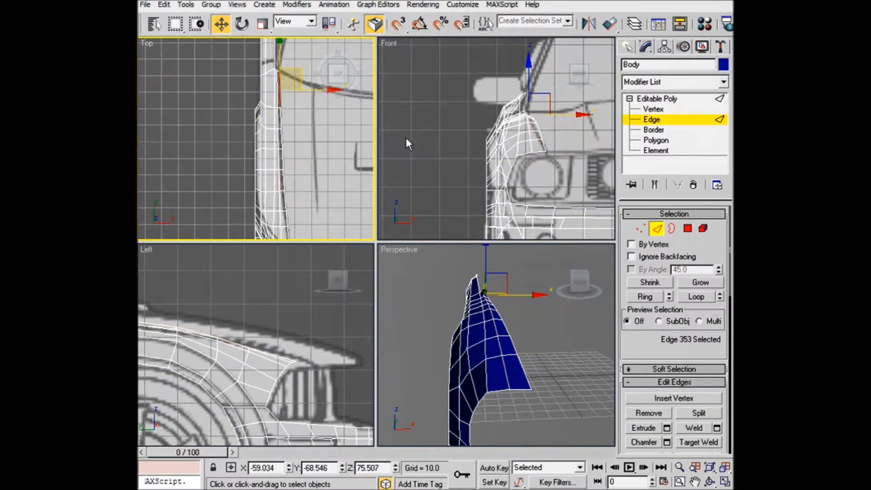
{"action": "scroll", "coordinate": [333, 139], "scroll_direction": "up", "scroll_amount": 3}
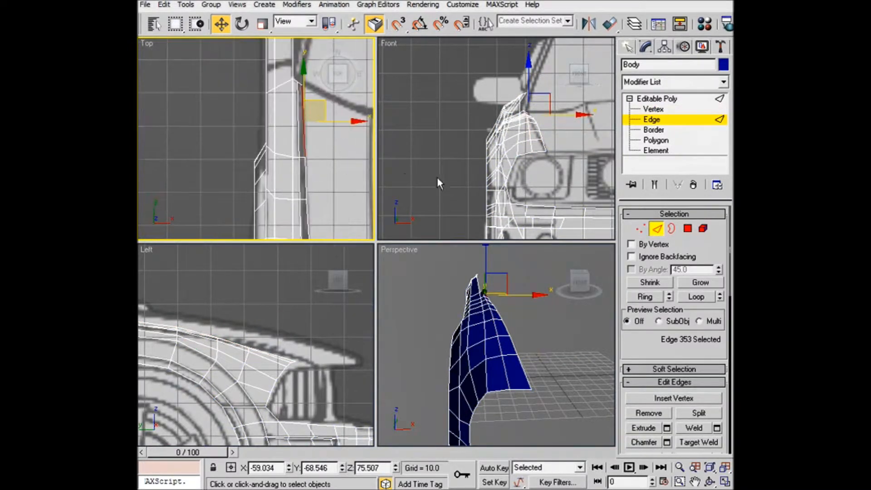
{"action": "left_click_drag", "start_coordinate": [720, 294], "coordinate": [721, 294]}
{"action": "key", "text": "z"}
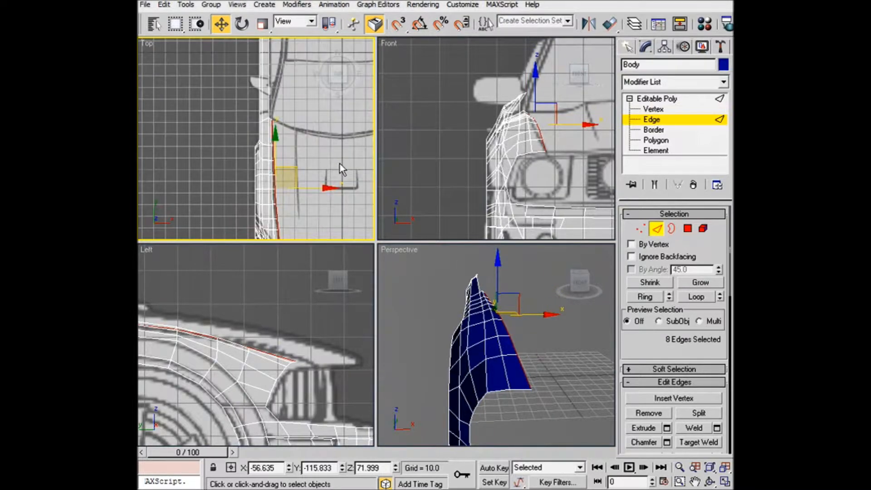
{"action": "key", "text": "alt+w"}
{"action": "scroll", "coordinate": [383, 187], "scroll_direction": "down", "scroll_amount": 5}
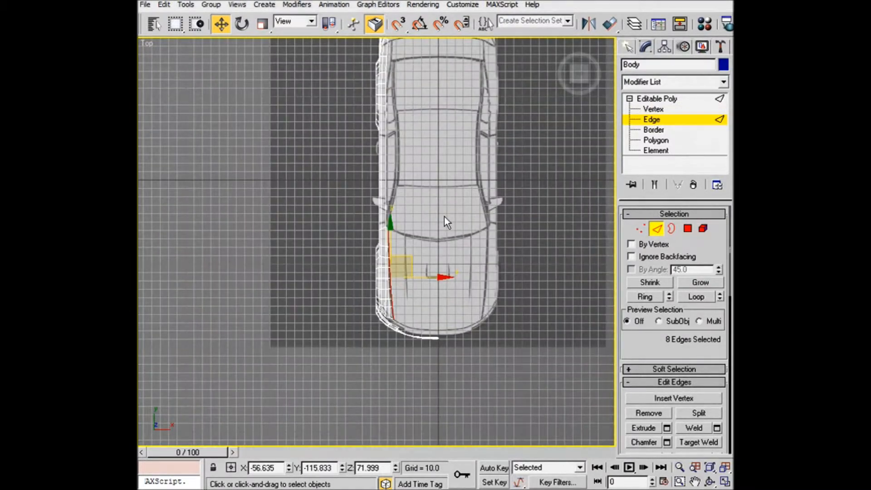
{"action": "scroll", "coordinate": [396, 197], "scroll_direction": "up", "scroll_amount": 5}
{"action": "scroll", "coordinate": [431, 221], "scroll_direction": "up", "scroll_amount": 2}
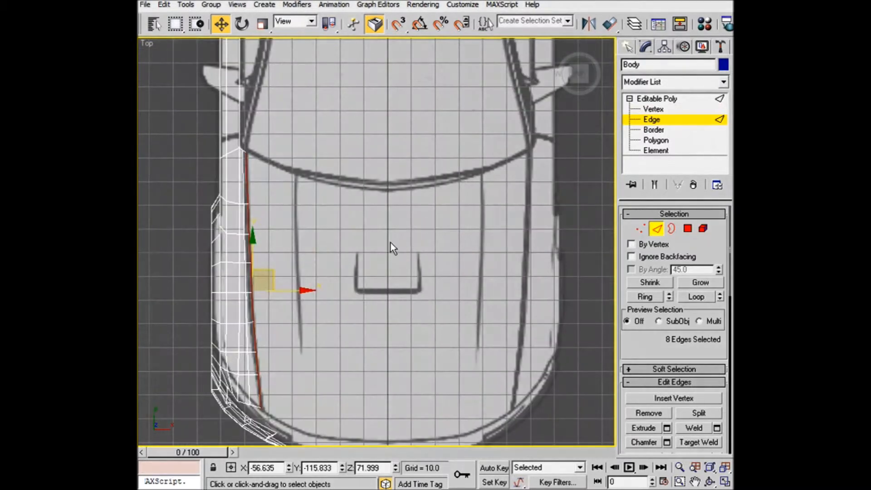
{"action": "left_click_drag", "start_coordinate": [306, 290], "coordinate": [340, 290], "text": "shift"}
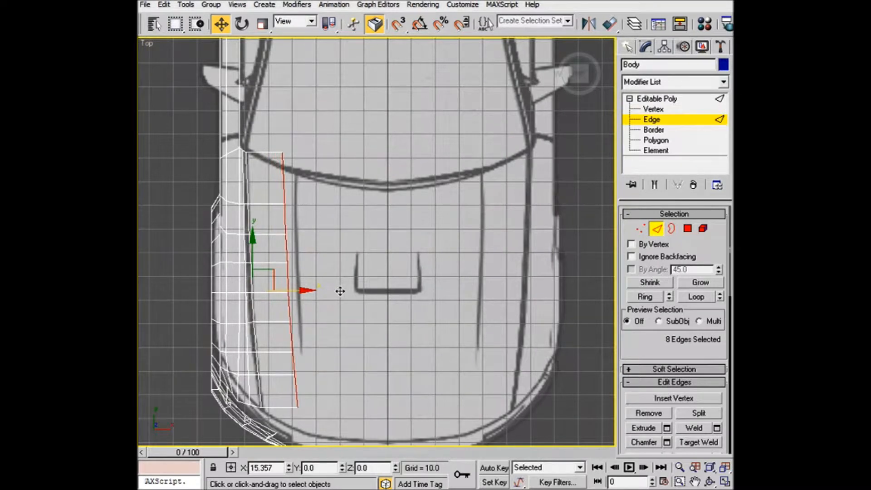
{"action": "mouse_move", "coordinate": [340, 291]}
{"action": "left_mouse_down", "text": "shift"}
{"action": "mouse_move", "coordinate": [332, 288]}
{"action": "mouse_move", "coordinate": [350, 283]}
{"action": "left_mouse_up", "text": "shift"}
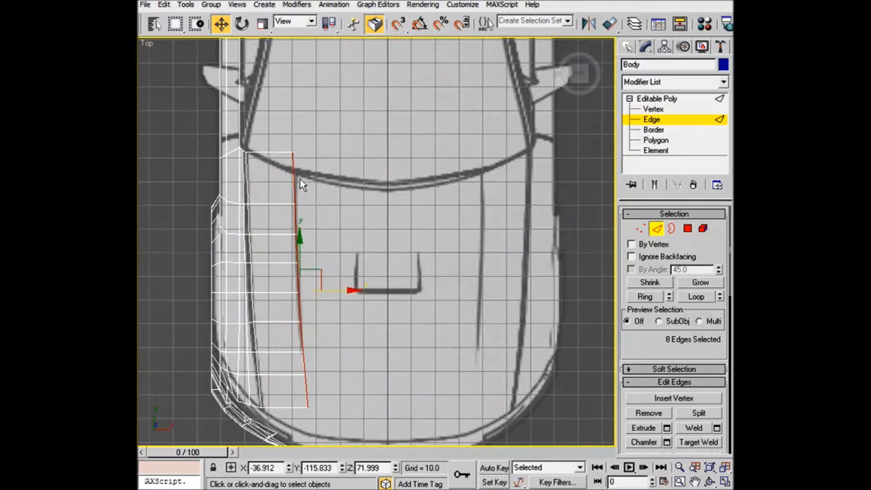
{"action": "left_click_drag", "start_coordinate": [299, 239], "coordinate": [299, 261]}
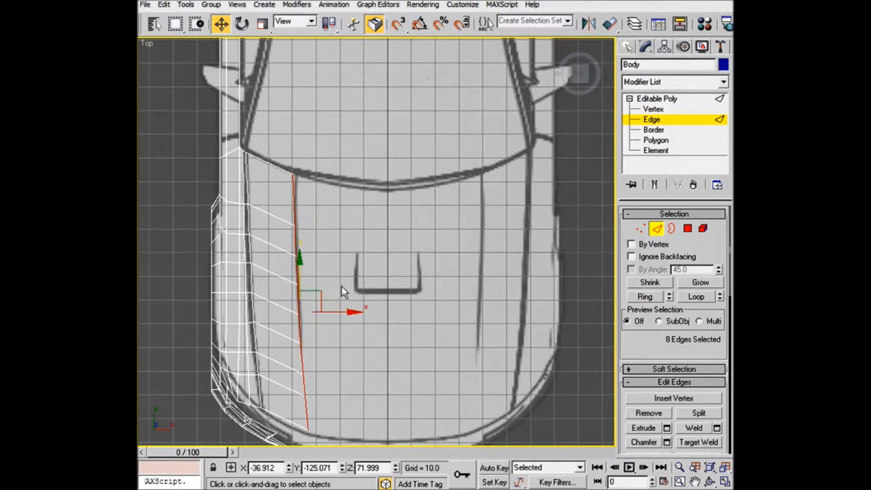
{"action": "left_click_drag", "start_coordinate": [352, 311], "coordinate": [352, 311]}
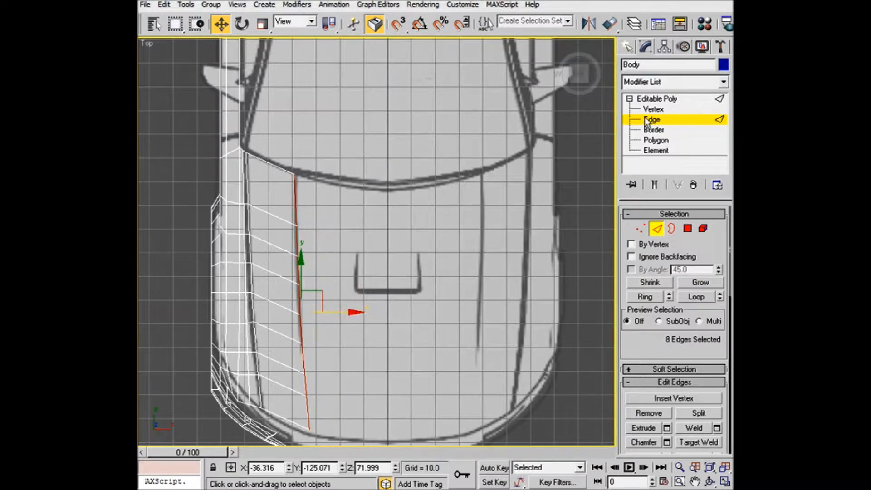
- Adjust the middle vertices of the new inner border to follow the hood's crease line in the top view
{"action": "key", "text": "1"}
{"action": "scroll", "coordinate": [384, 222], "scroll_direction": "up", "scroll_amount": 2}
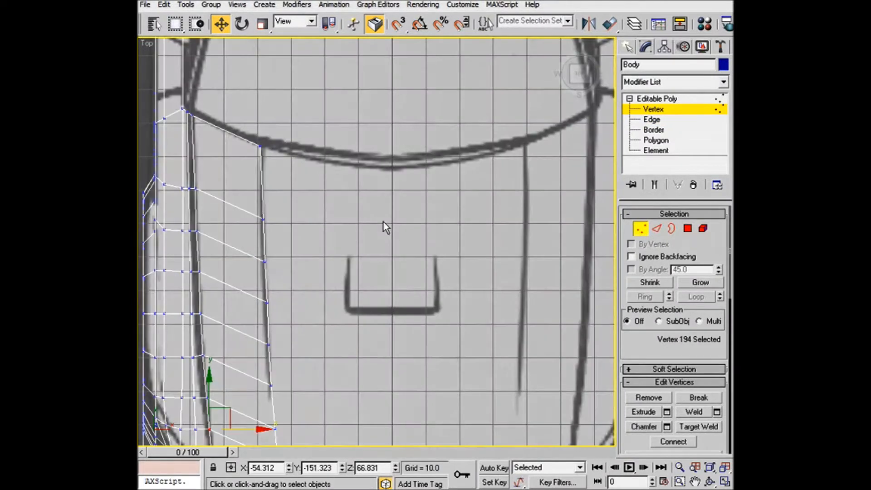
{"action": "left_click_drag", "start_coordinate": [258, 230], "coordinate": [311, 220]}
{"action": "mouse_move", "coordinate": [282, 251]}
{"action": "left_mouse_down"}
{"action": "mouse_move", "coordinate": [248, 271]}
{"action": "mouse_move", "coordinate": [292, 262]}
{"action": "left_mouse_up"}
{"action": "mouse_move", "coordinate": [287, 287]}
{"action": "left_mouse_down"}
{"action": "mouse_move", "coordinate": [254, 313]}
{"action": "mouse_move", "coordinate": [289, 301]}
{"action": "left_mouse_up"}
{"action": "mouse_move", "coordinate": [288, 334]}
{"action": "left_mouse_down"}
{"action": "mouse_move", "coordinate": [256, 355]}
{"action": "mouse_move", "coordinate": [294, 344]}
{"action": "left_mouse_up"}
{"action": "scroll", "coordinate": [313, 350], "scroll_direction": "up", "scroll_amount": 2}
{"action": "middle_click_drag", "start_coordinate": [335, 356], "coordinate": [336, 235]}
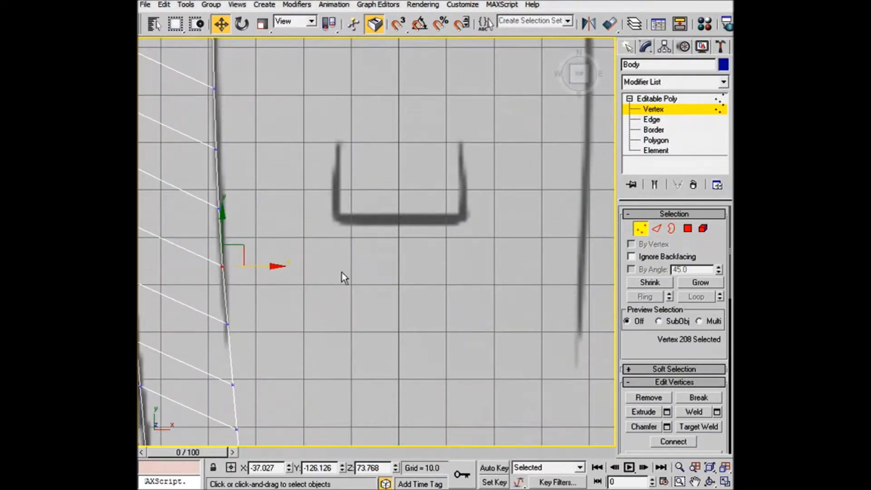
{"action": "scroll", "coordinate": [348, 270], "scroll_direction": "down", "scroll_amount": 4}
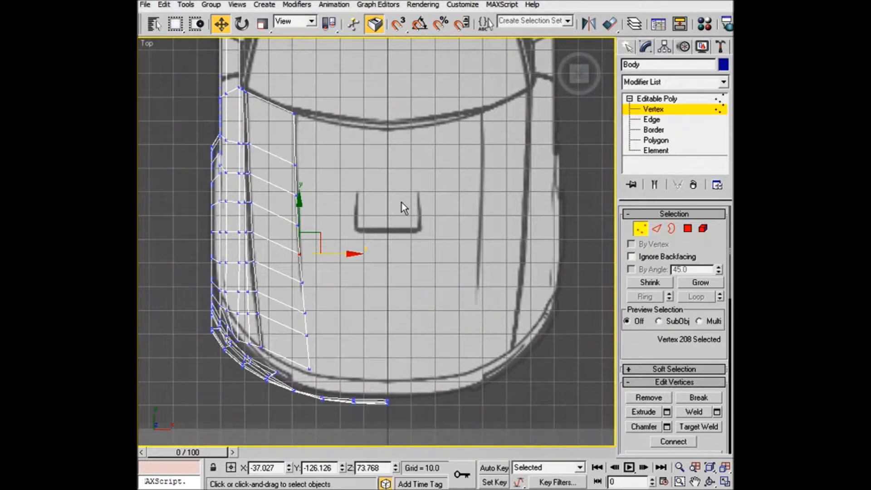
- Connect the nine cross edges of the new hood strip with 1 segment and a slide of 71, close to the inner border
{"action": "key", "text": "alt+w"}
{"action": "middle_click_drag", "start_coordinate": [534, 299], "coordinate": [489, 303], "text": "alt"}
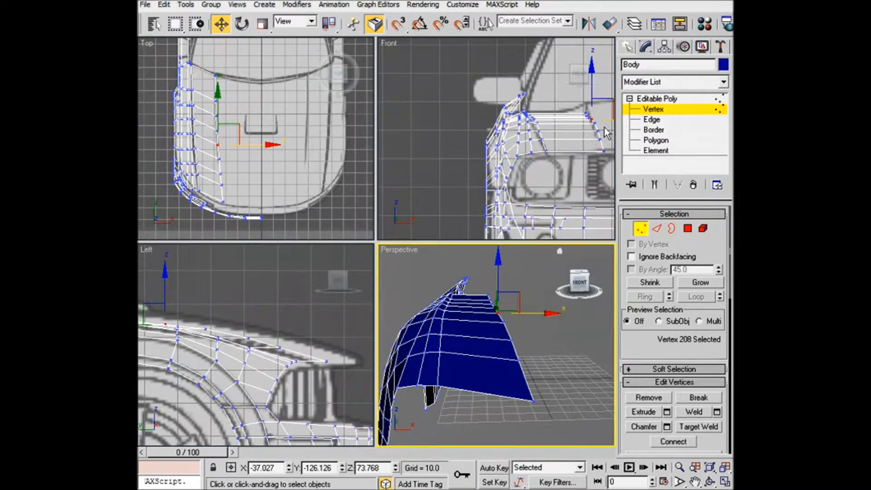
{"action": "key", "text": "2"}
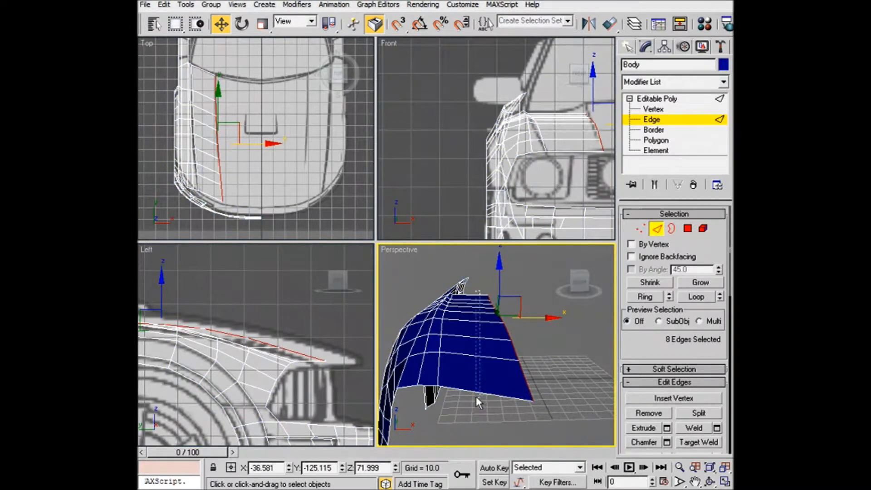
{"action": "left_click_drag", "start_coordinate": [480, 291], "coordinate": [476, 397]}
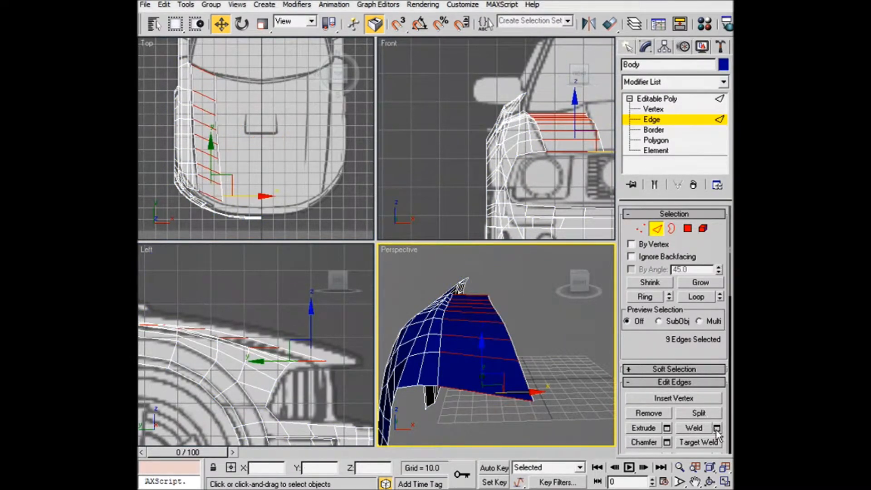
{"action": "left_click_drag", "start_coordinate": [702, 358], "coordinate": [703, 352]}
{"action": "left_click", "coordinate": [716, 368]}
{"action": "left_click_drag", "start_coordinate": [650, 218], "coordinate": [653, 122]}
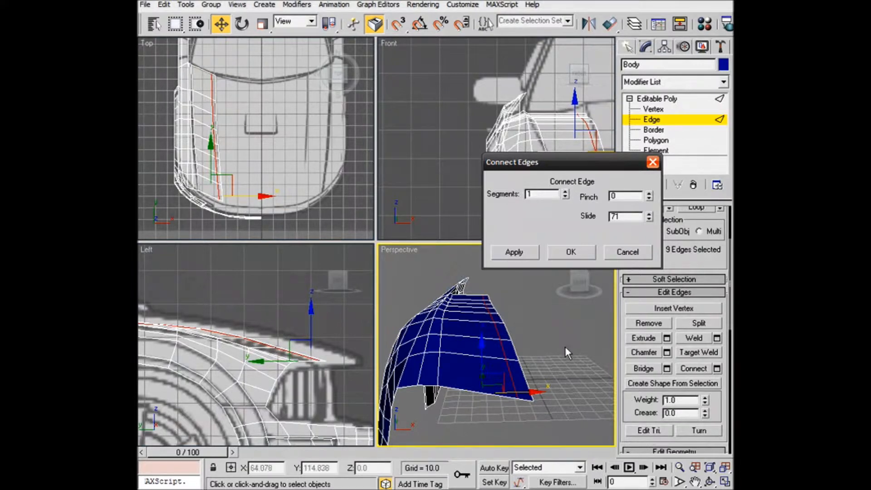
{"action": "left_click", "coordinate": [571, 252]}
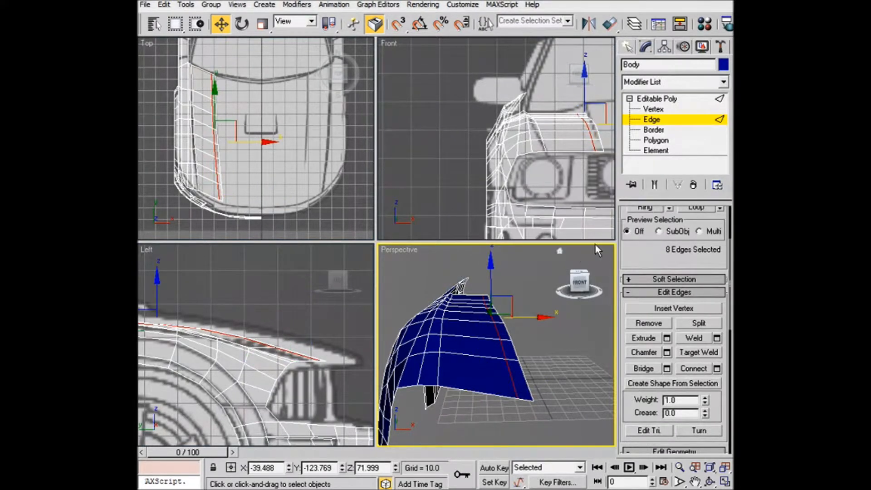
- Tilt the hood strip's eight inner border edges slightly downward at the front and raise them to a height of about 75.3
{"action": "key", "text": "1"}
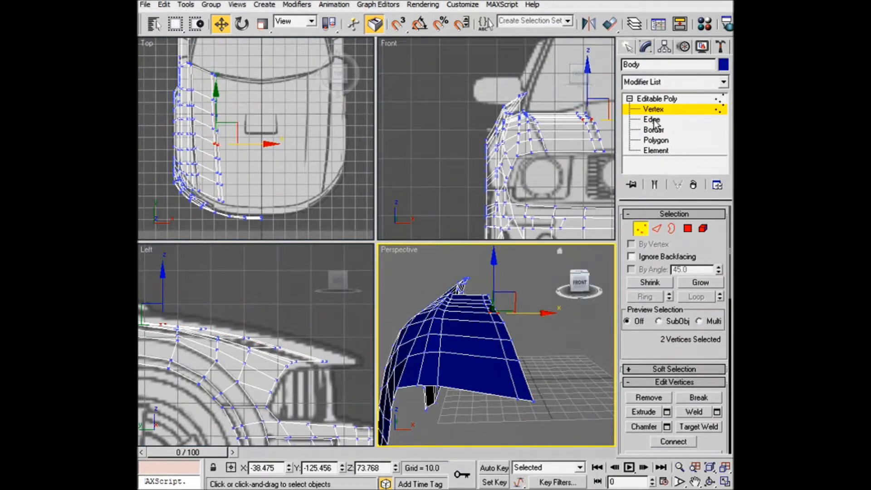
{"action": "left_click", "coordinate": [652, 120]}
{"action": "left_click", "coordinate": [524, 370]}
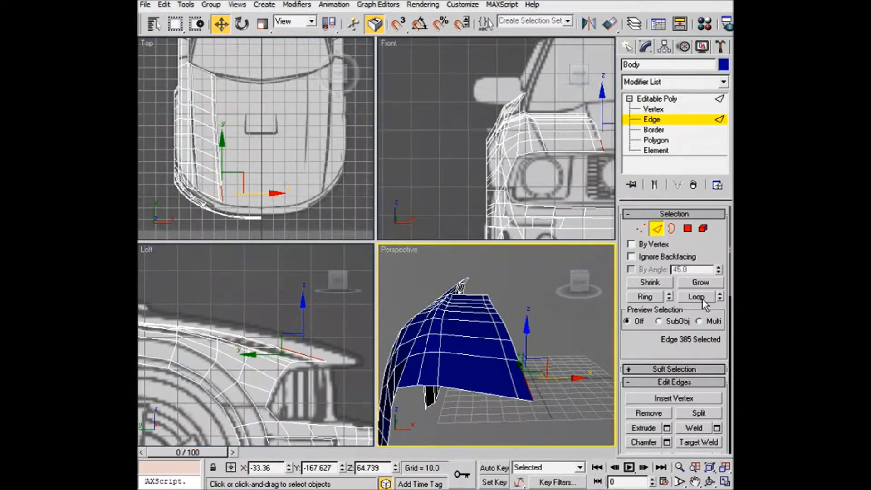
{"action": "left_click", "coordinate": [719, 298]}
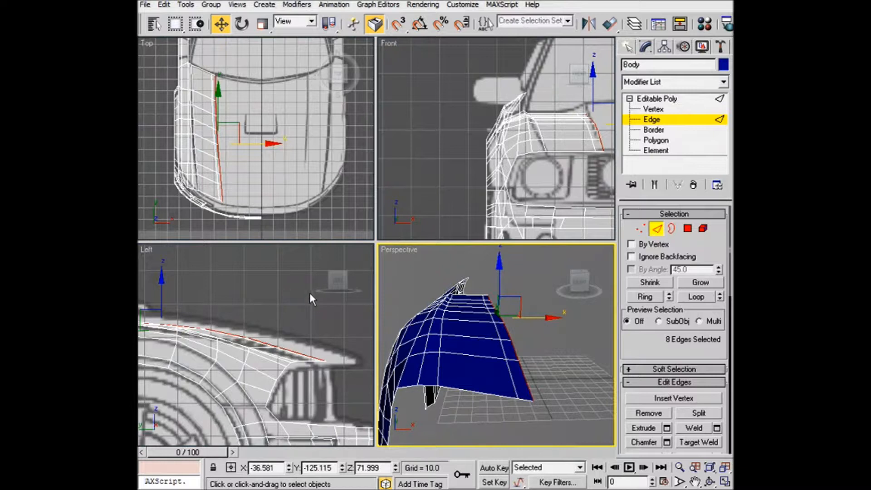
{"action": "middle_click_drag", "start_coordinate": [301, 309], "coordinate": [328, 312]}
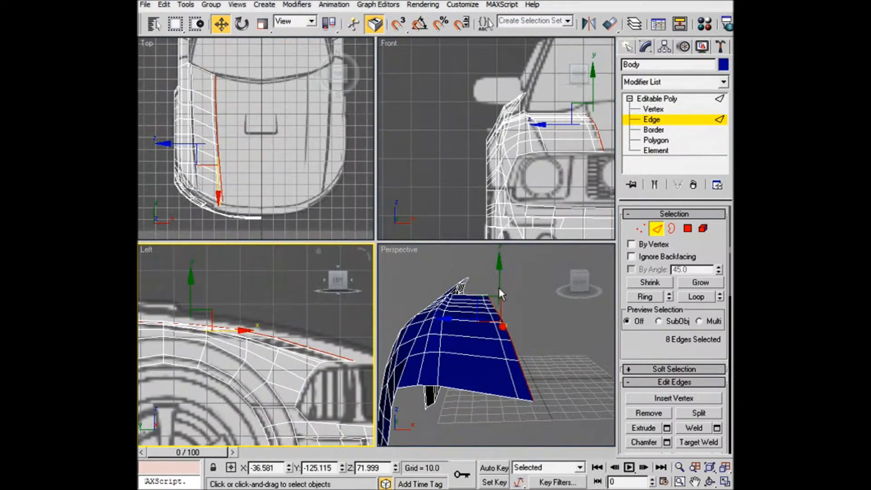
{"action": "key", "text": "e"}
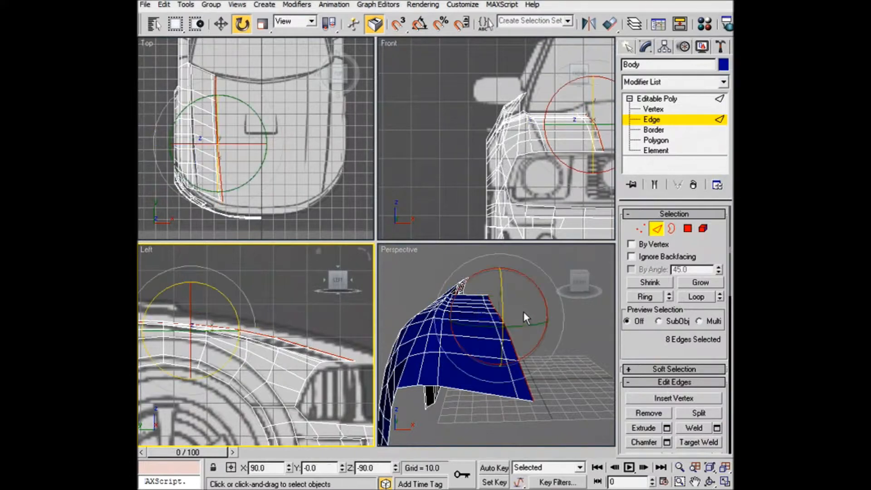
{"action": "left_click_drag", "start_coordinate": [500, 298], "coordinate": [502, 301]}
{"action": "key", "text": "w"}
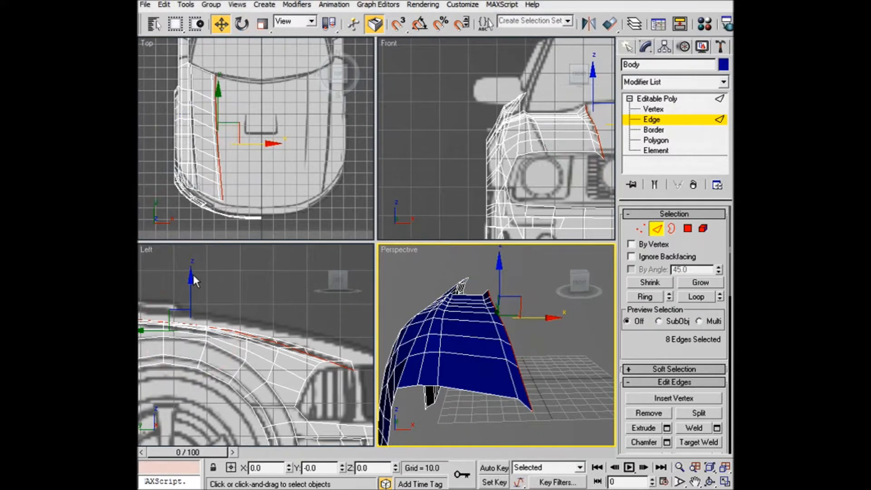
{"action": "left_click_drag", "start_coordinate": [193, 274], "coordinate": [197, 256]}
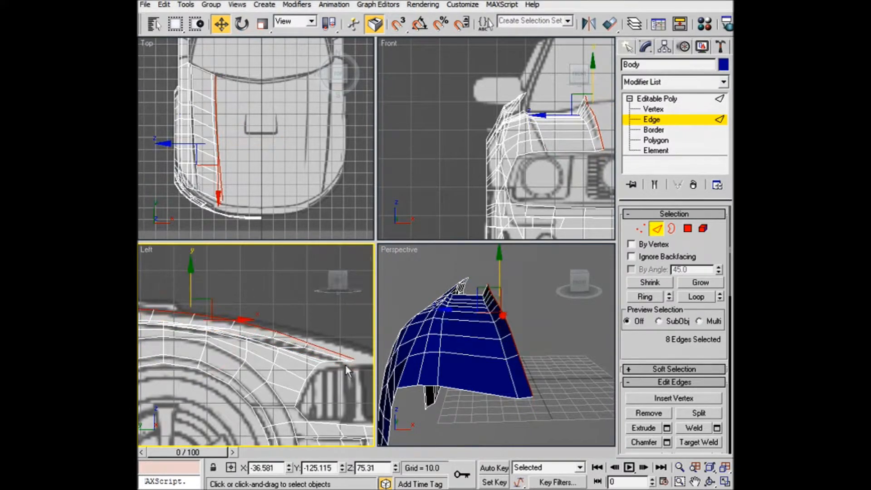
- Rotate the raised inner border edges about 2.3 degrees in the side view to follow the hood line
{"action": "scroll", "coordinate": [341, 357], "scroll_direction": "up", "scroll_amount": 4}
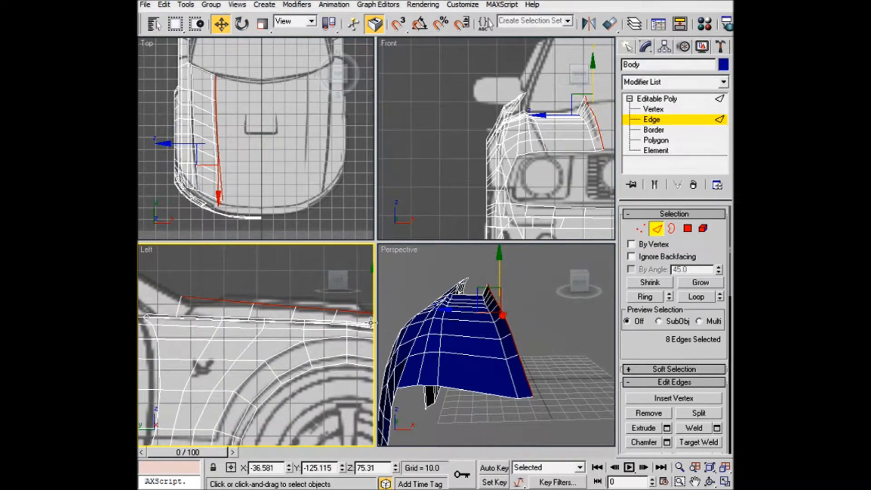
{"action": "key", "text": "e"}
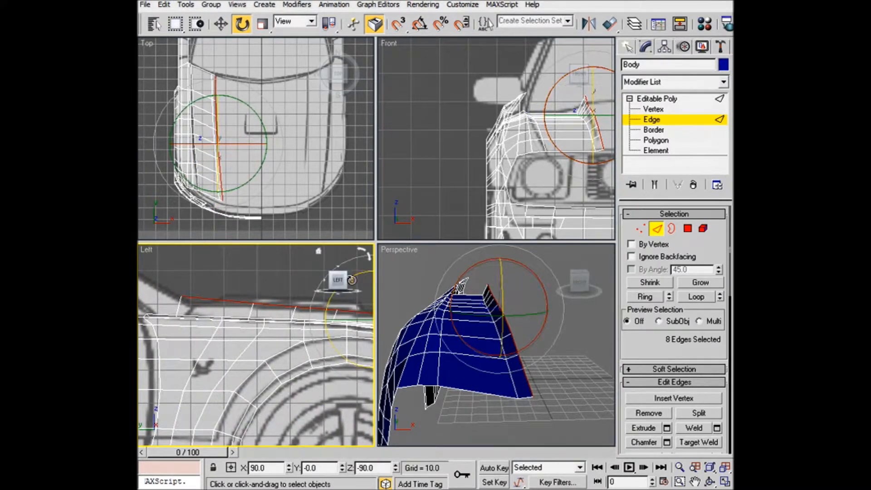
{"action": "left_click", "coordinate": [352, 280]}
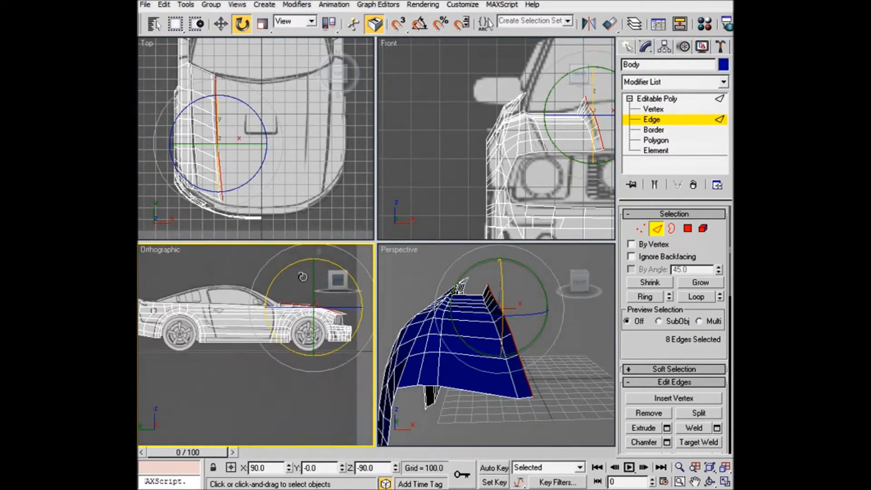
{"action": "key", "text": "alt+w"}
{"action": "scroll", "coordinate": [485, 237], "scroll_direction": "up", "scroll_amount": 5}
{"action": "scroll", "coordinate": [489, 236], "scroll_direction": "up", "scroll_amount": 3}
{"action": "left_click_drag", "start_coordinate": [447, 207], "coordinate": [460, 211]}
{"action": "scroll", "coordinate": [486, 218], "scroll_direction": "down", "scroll_amount": 2}
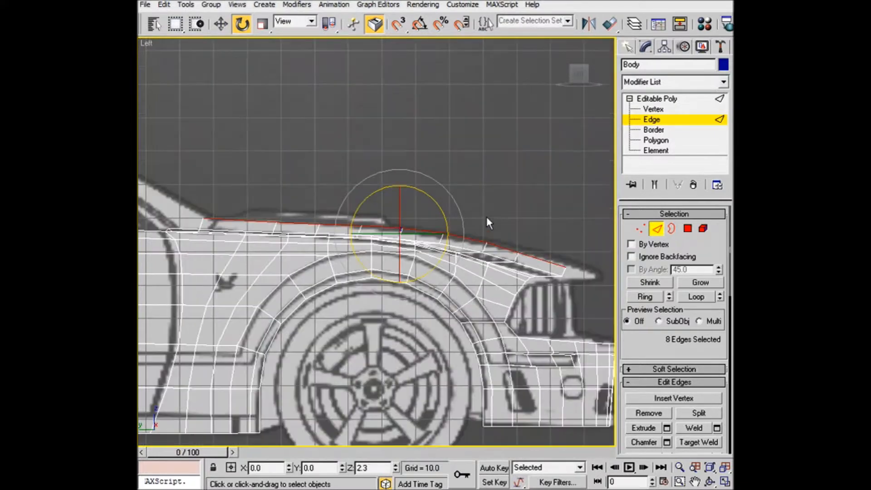
{"action": "scroll", "coordinate": [518, 219], "scroll_direction": "down", "scroll_amount": 2}
{"action": "key", "text": "alt+w"}
- Move the second crease vertex pair from the windshield slightly rearward in the side view to even out the hood strip's spacing
{"action": "middle_click_drag", "start_coordinate": [570, 357], "coordinate": [651, 343], "text": "alt"}
{"action": "scroll", "coordinate": [299, 317], "scroll_direction": "up", "scroll_amount": 10}
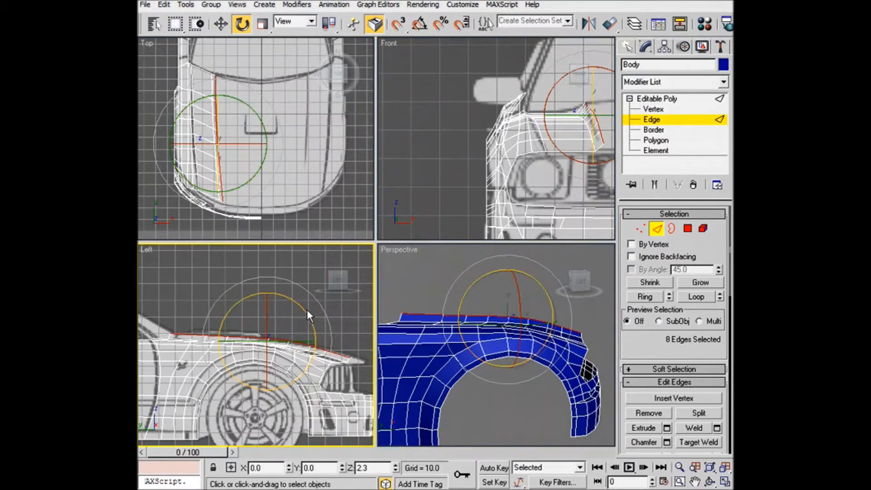
{"action": "scroll", "coordinate": [298, 320], "scroll_direction": "up", "scroll_amount": 2}
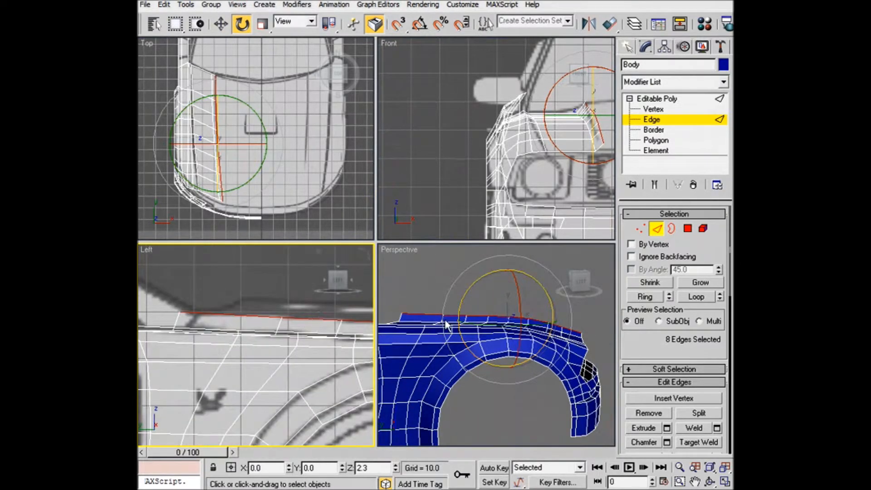
{"action": "middle_click_drag", "start_coordinate": [479, 321], "coordinate": [460, 334], "text": "alt"}
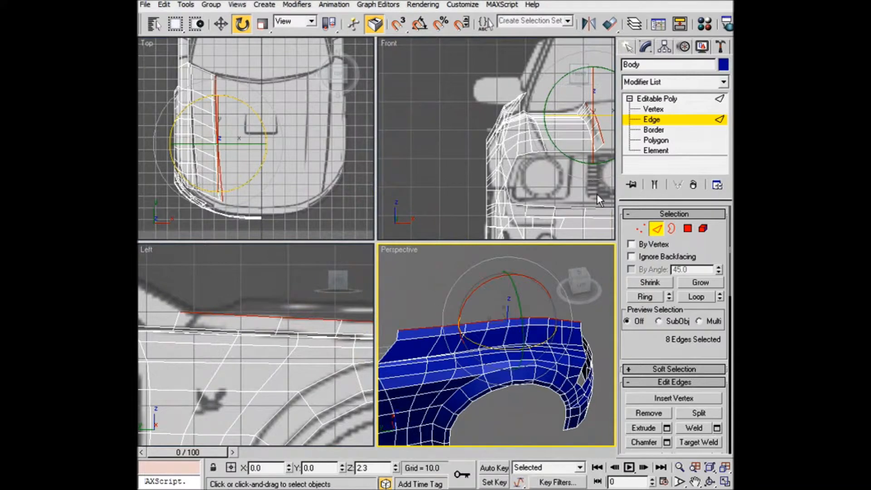
{"action": "middle_click_drag", "start_coordinate": [454, 285], "coordinate": [450, 299], "text": "alt"}
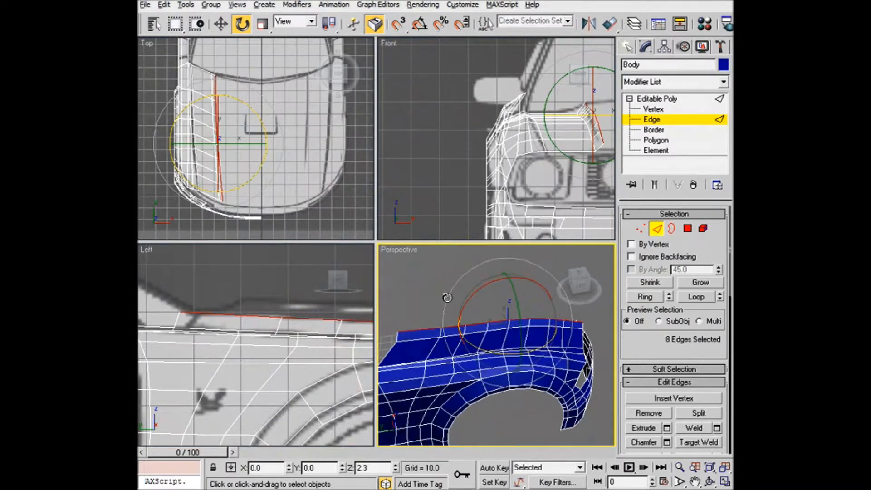
{"action": "left_click", "coordinate": [653, 109]}
{"action": "left_click", "coordinate": [445, 325]}
{"action": "left_click_drag", "start_coordinate": [421, 317], "coordinate": [449, 343]}
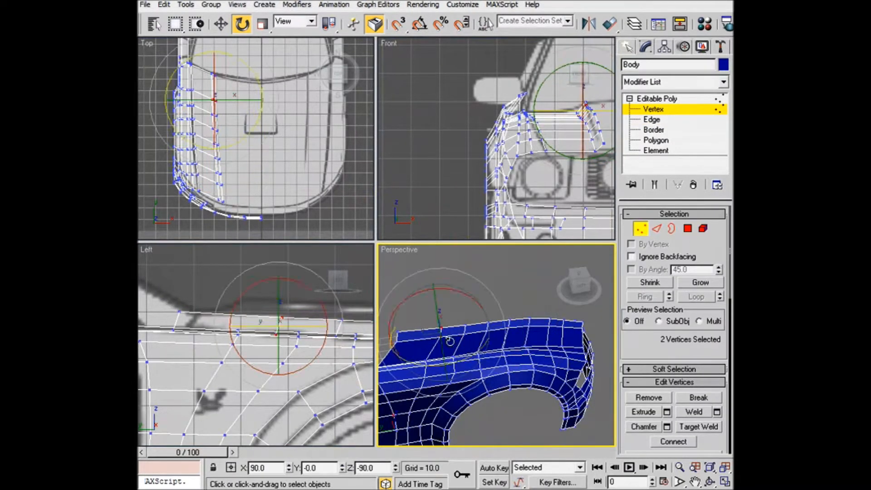
{"action": "key", "text": "w"}
{"action": "left_click", "coordinate": [231, 325]}
{"action": "left_click", "coordinate": [270, 333]}
{"action": "key", "text": "ctrl+z"}
{"action": "left_click_drag", "start_coordinate": [316, 325], "coordinate": [243, 325]}
- Reposition the third and fourth crease vertex pairs from the windshield rearward along the side-view hood line
{"action": "left_click_drag", "start_coordinate": [457, 311], "coordinate": [478, 337]}
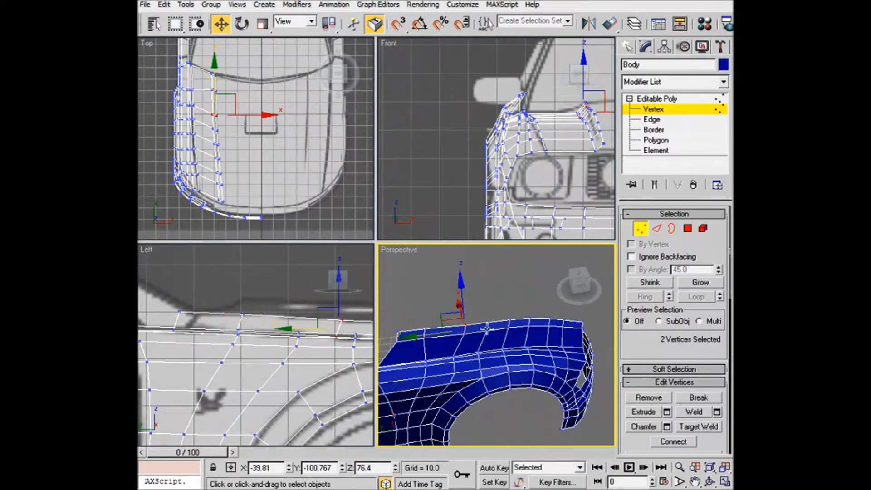
{"action": "left_click_drag", "start_coordinate": [426, 332], "coordinate": [306, 274]}
{"action": "middle_click_drag", "start_coordinate": [320, 334], "coordinate": [281, 326]}
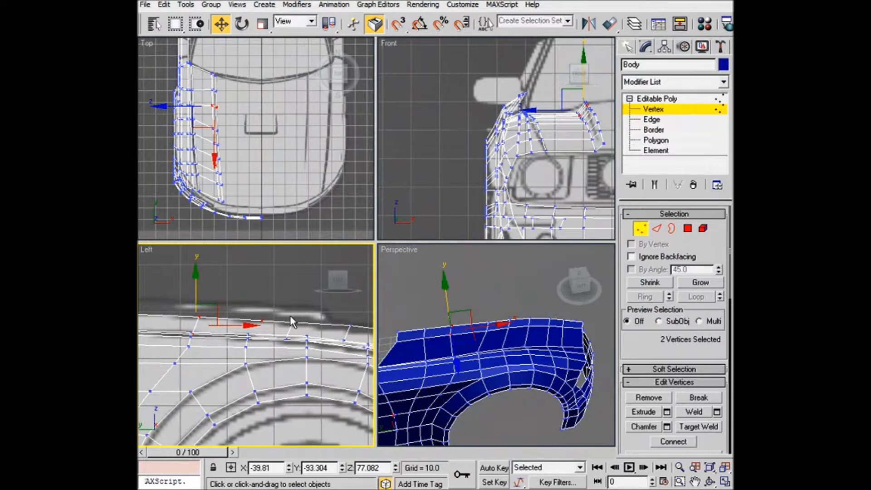
{"action": "left_click_drag", "start_coordinate": [491, 307], "coordinate": [470, 339]}
{"action": "left_click", "coordinate": [233, 328]}
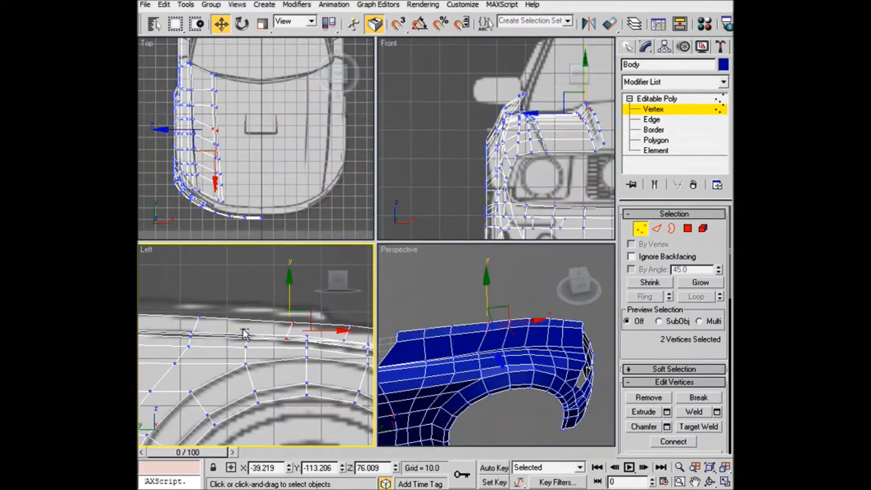
{"action": "key", "text": "ctrl+z"}
{"action": "left_click_drag", "start_coordinate": [321, 331], "coordinate": [262, 301]}
- Shift the middle crease vertex pairs above the front wheel arch slightly rearward and upward onto the side-view hood outline
{"action": "middle_click_drag", "start_coordinate": [523, 300], "coordinate": [497, 370], "text": "alt"}
{"action": "middle_click_drag", "start_coordinate": [486, 335], "coordinate": [509, 333], "text": "alt"}
{"action": "left_click_drag", "start_coordinate": [520, 345], "coordinate": [515, 254]}
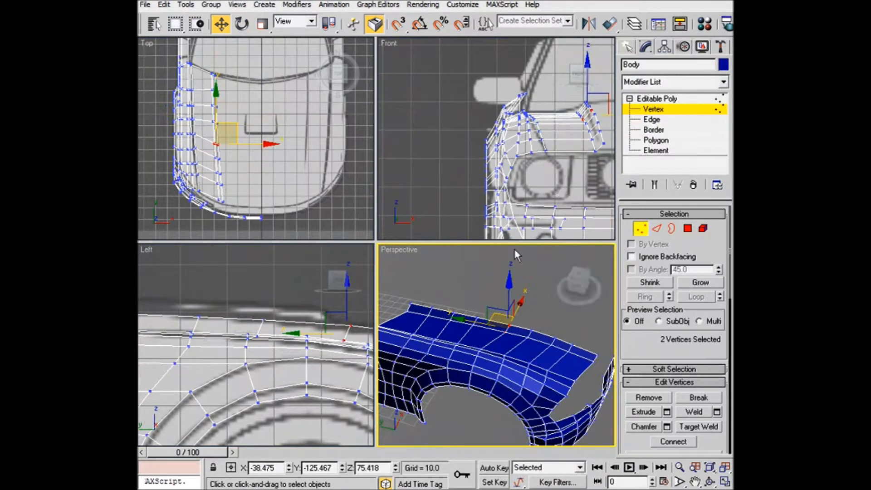
{"action": "left_click_drag", "start_coordinate": [306, 333], "coordinate": [288, 332]}
{"action": "key", "text": "ctrl+z"}
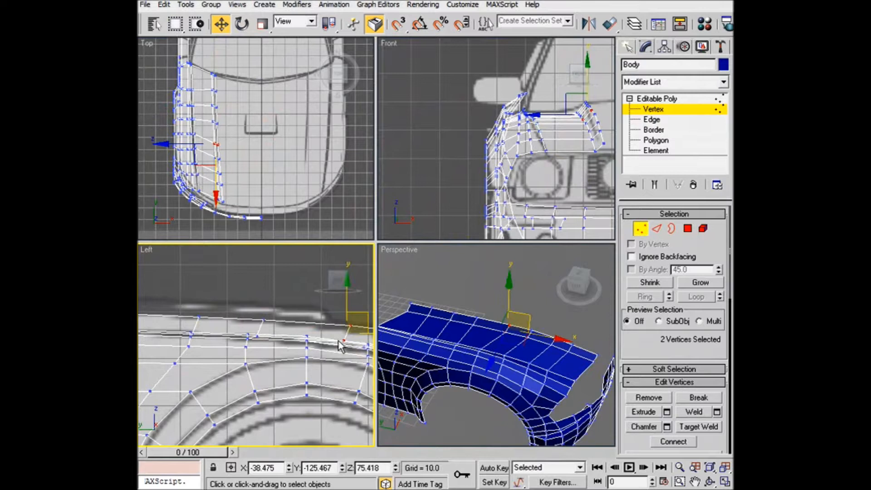
{"action": "left_click_drag", "start_coordinate": [369, 333], "coordinate": [319, 303]}
{"action": "middle_click_drag", "start_coordinate": [352, 336], "coordinate": [263, 332]}
{"action": "left_click_drag", "start_coordinate": [328, 324], "coordinate": [285, 312]}
{"action": "middle_click_drag", "start_coordinate": [324, 331], "coordinate": [241, 331]}
- Raise the two crease vertex pairs behind the hood's front corner to about 71.2 and 69.7 to match the side blueprint
{"action": "mouse_move", "coordinate": [301, 337]}
{"action": "left_mouse_down"}
{"action": "mouse_move", "coordinate": [286, 363]}
{"action": "mouse_move", "coordinate": [307, 353]}
{"action": "mouse_move", "coordinate": [297, 352]}
{"action": "left_mouse_up"}
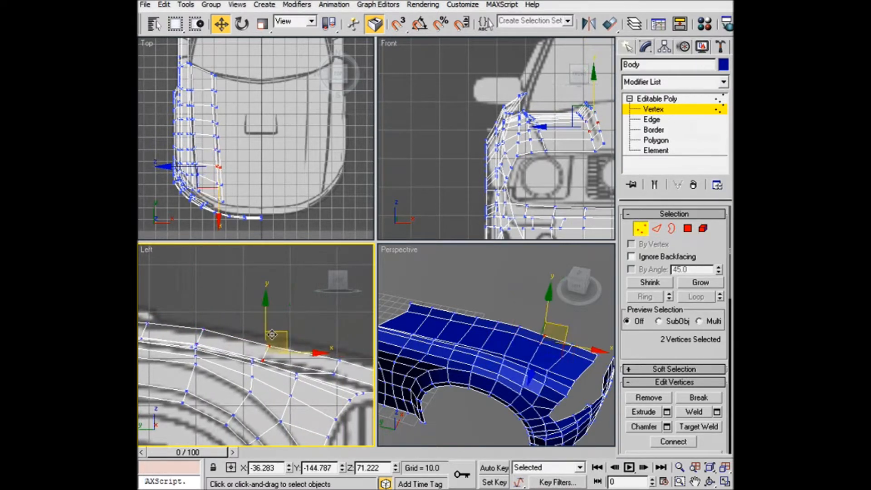
{"action": "left_click_drag", "start_coordinate": [267, 327], "coordinate": [267, 322]}
{"action": "middle_click_drag", "start_coordinate": [327, 331], "coordinate": [288, 331]}
{"action": "left_click_drag", "start_coordinate": [307, 351], "coordinate": [288, 379]}
{"action": "left_click_drag", "start_coordinate": [338, 366], "coordinate": [317, 365]}
{"action": "left_click_drag", "start_coordinate": [277, 344], "coordinate": [276, 336]}
{"action": "middle_click_drag", "start_coordinate": [317, 340], "coordinate": [264, 341]}
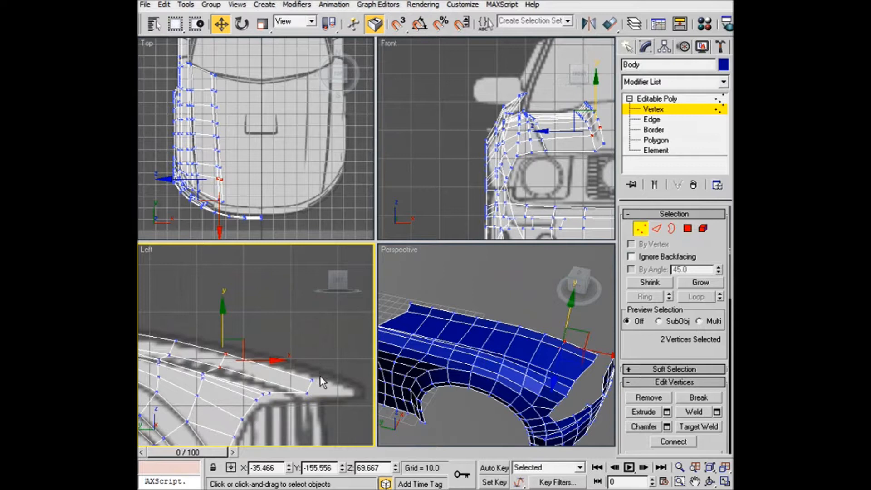
- Lower the crease's two front corner vertices to heights of about 63.7 and 63.2 at the hood's nose in the side view
{"action": "right_click", "coordinate": [517, 350]}
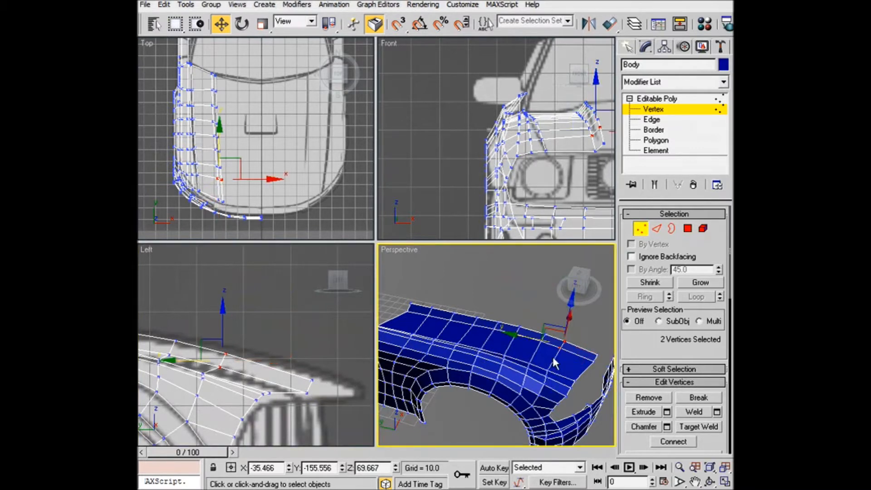
{"action": "left_click", "coordinate": [602, 352]}
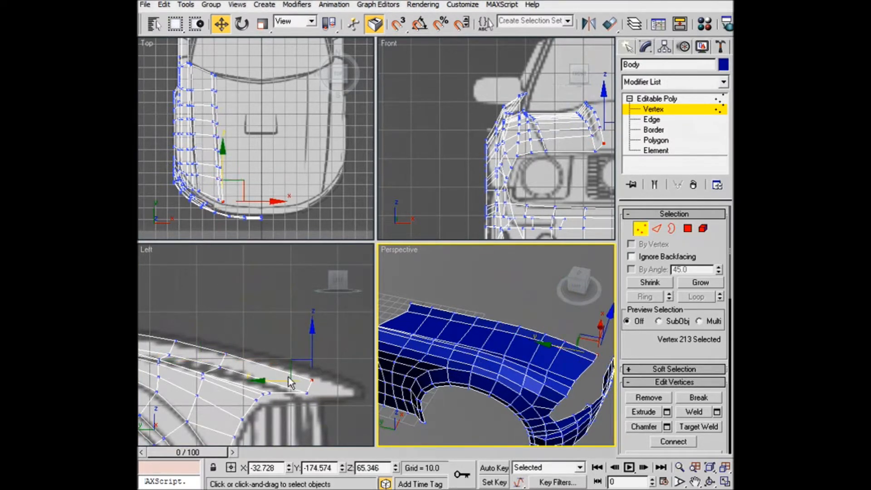
{"action": "right_click", "coordinate": [295, 378]}
{"action": "left_click_drag", "start_coordinate": [332, 380], "coordinate": [301, 368]}
{"action": "left_click", "coordinate": [305, 392]}
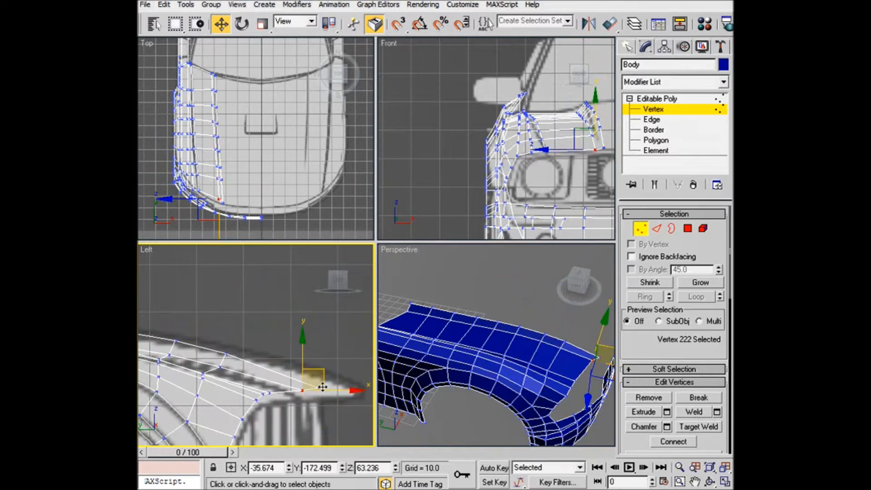
{"action": "right_click", "coordinate": [564, 340]}
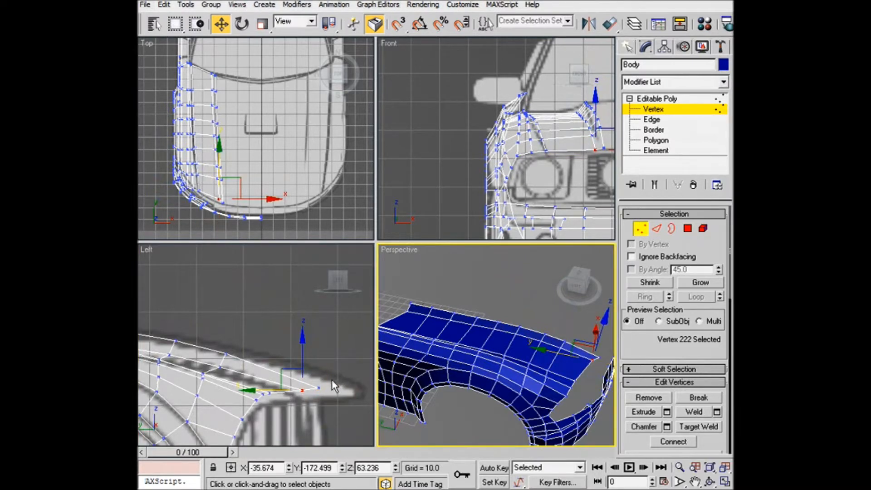
{"action": "left_click", "coordinate": [319, 387]}
{"action": "left_click_drag", "start_coordinate": [344, 388], "coordinate": [340, 388]}
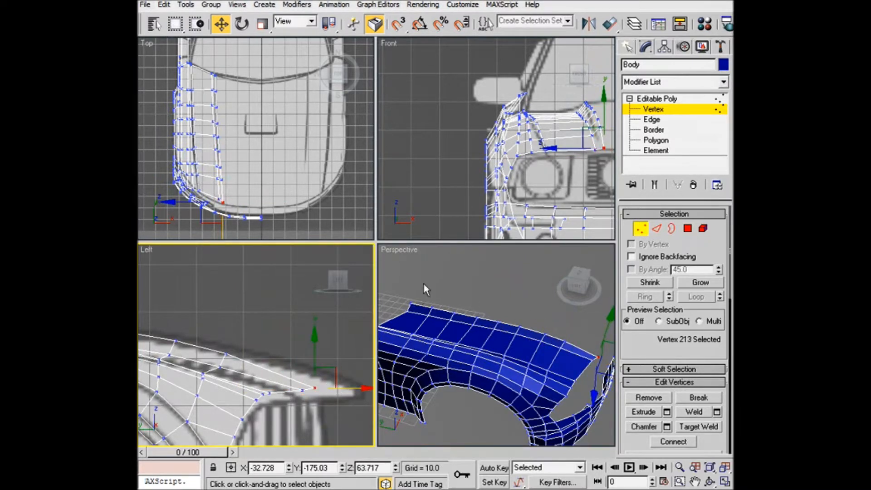
- Shift the forward crease vertex pairs sideways in the top view to follow the blueprint's hood crease
{"action": "right_click", "coordinate": [488, 266]}
{"action": "middle_click_drag", "start_coordinate": [508, 321], "coordinate": [479, 314], "text": "alt"}
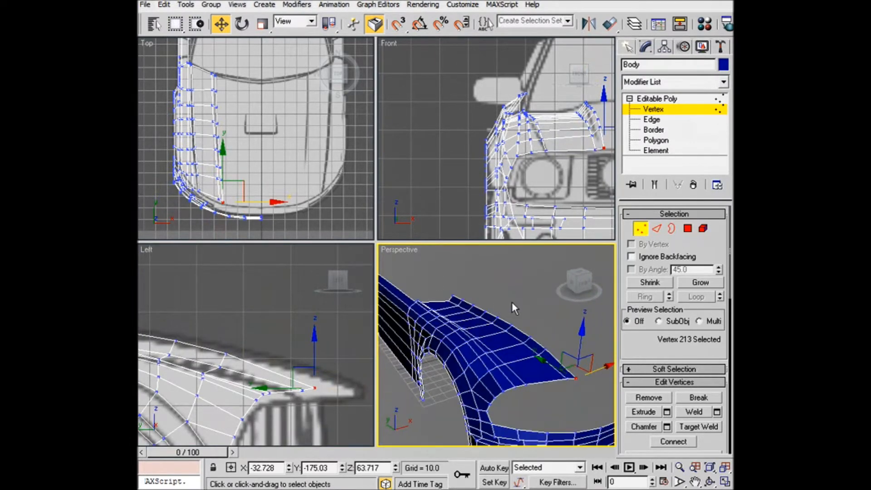
{"action": "key", "text": "alt+w"}
{"action": "middle_click_drag", "start_coordinate": [485, 281], "coordinate": [534, 230], "text": "alt"}
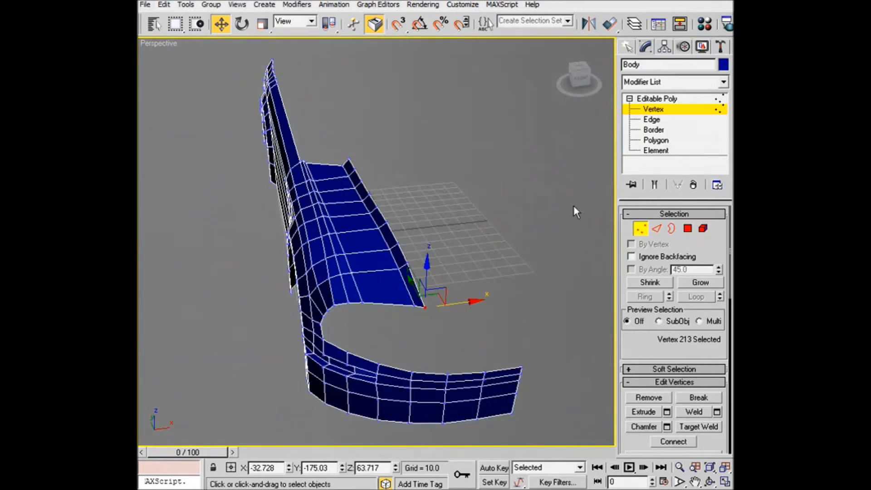
{"action": "middle_click_drag", "start_coordinate": [543, 190], "coordinate": [509, 255], "text": "alt"}
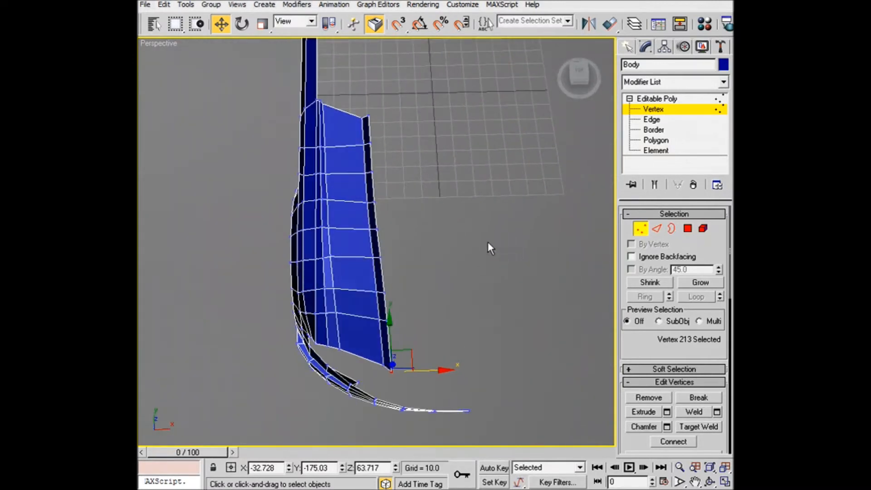
{"action": "key", "text": "alt+w"}
{"action": "scroll", "coordinate": [255, 148], "scroll_direction": "up", "scroll_amount": 3}
{"action": "middle_click_drag", "start_coordinate": [256, 147], "coordinate": [300, 160]}
{"action": "scroll", "coordinate": [307, 162], "scroll_direction": "up", "scroll_amount": 2}
{"action": "left_click_drag", "start_coordinate": [275, 183], "coordinate": [243, 209]}
{"action": "left_click_drag", "start_coordinate": [293, 192], "coordinate": [293, 197]}
{"action": "left_click_drag", "start_coordinate": [230, 162], "coordinate": [230, 163]}
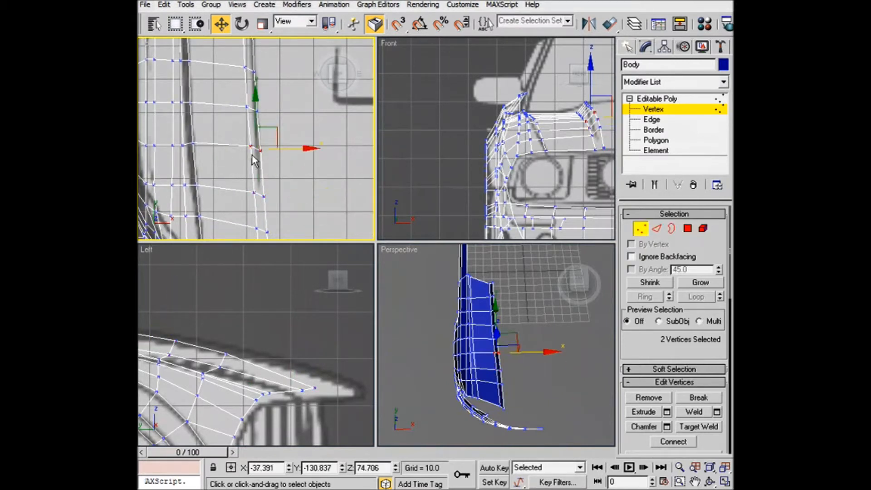
{"action": "left_click_drag", "start_coordinate": [284, 148], "coordinate": [295, 175]}
{"action": "middle_click_drag", "start_coordinate": [295, 175], "coordinate": [307, 145]}
{"action": "left_click_drag", "start_coordinate": [280, 119], "coordinate": [290, 167]}
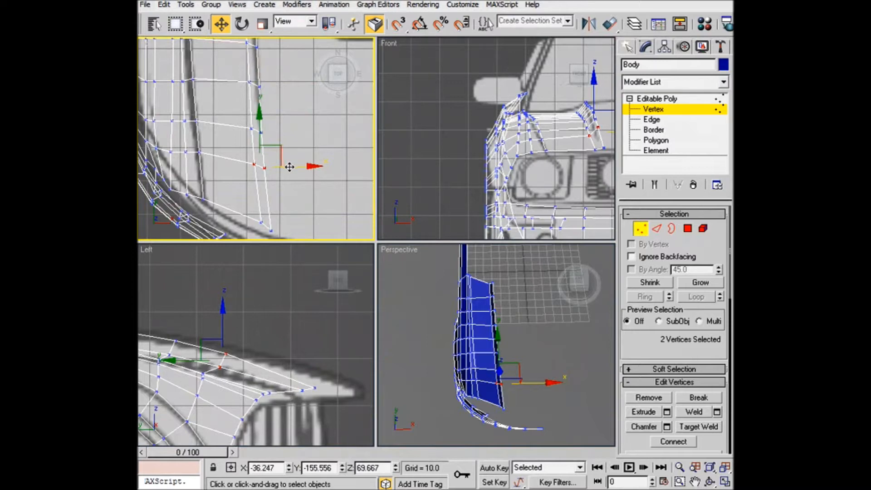
- Move the outer vertex at the crease's front corner forward in the top view to straighten the hood strip's front edge
{"action": "scroll", "coordinate": [295, 181], "scroll_direction": "down", "scroll_amount": 3}
{"action": "middle_click_drag", "start_coordinate": [295, 180], "coordinate": [282, 169], "text": "alt"}
{"action": "left_click", "coordinate": [336, 72]}
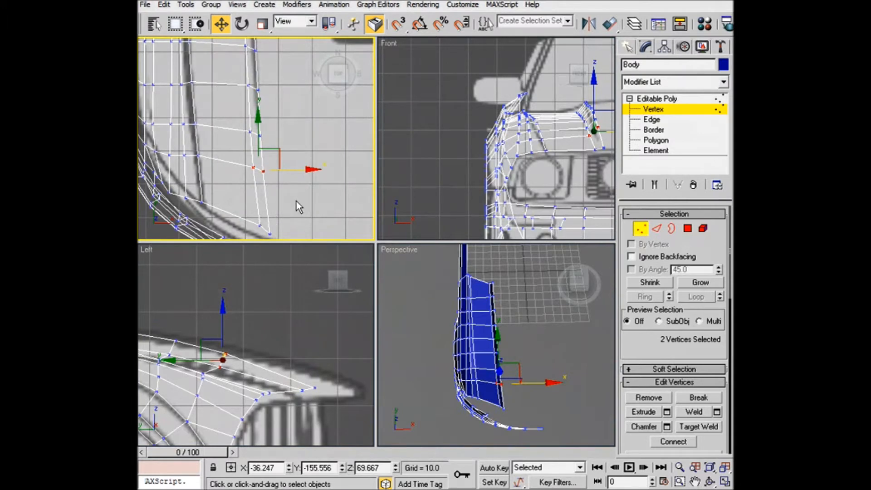
{"action": "scroll", "coordinate": [296, 201], "scroll_direction": "down", "scroll_amount": 2}
{"action": "left_click", "coordinate": [259, 199]}
{"action": "left_click_drag", "start_coordinate": [261, 176], "coordinate": [262, 180]}
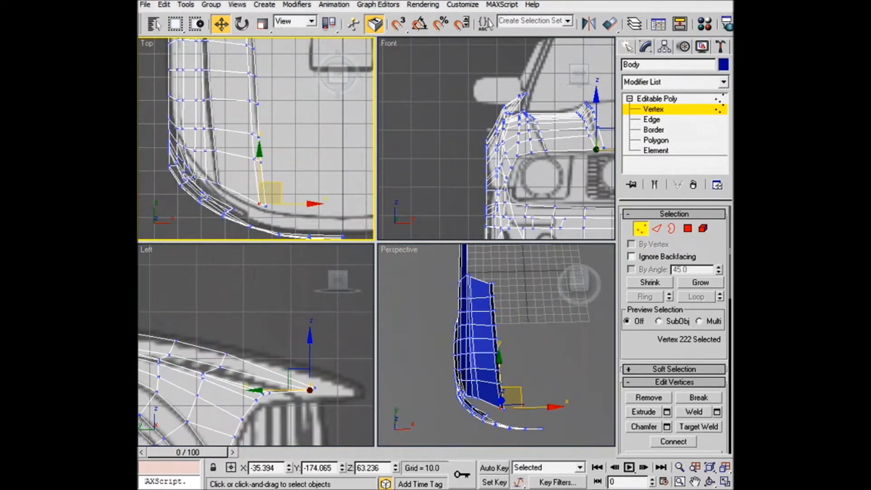
- Adjust the fender's front vertices beside the hood seam slightly in the top view to smooth the front corner curve
{"action": "left_click", "coordinate": [195, 155]}
{"action": "left_click_drag", "start_coordinate": [195, 155], "coordinate": [196, 153]}
{"action": "scroll", "coordinate": [260, 207], "scroll_direction": "up", "scroll_amount": 3}
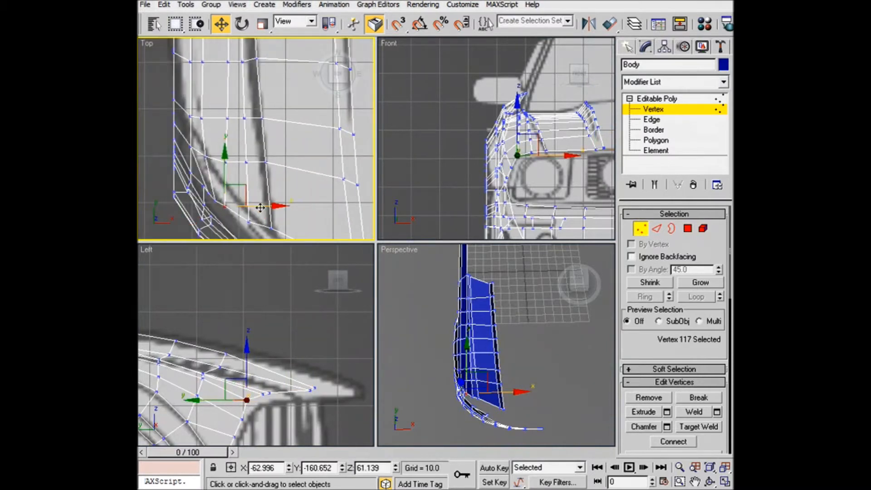
{"action": "left_click", "coordinate": [249, 220]}
{"action": "left_click_drag", "start_coordinate": [249, 196], "coordinate": [236, 190]}
{"action": "left_click", "coordinate": [225, 207]}
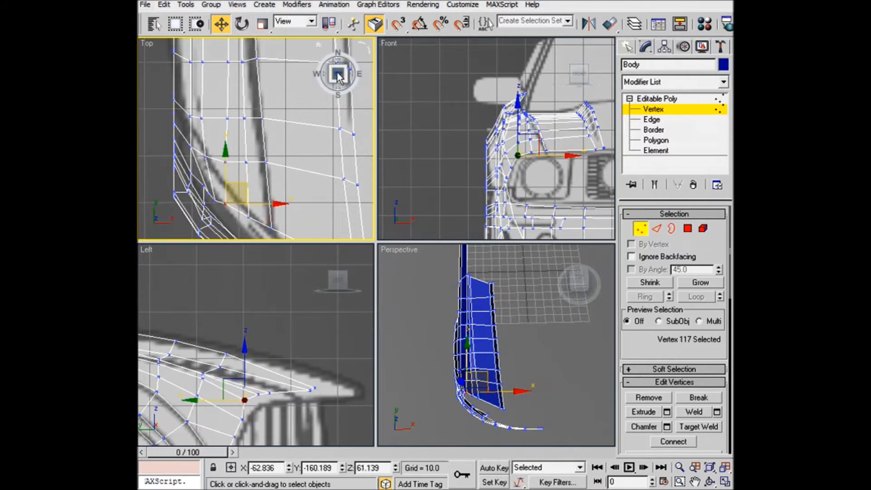
{"action": "left_click", "coordinate": [215, 199]}
{"action": "left_click_drag", "start_coordinate": [216, 182], "coordinate": [218, 181]}
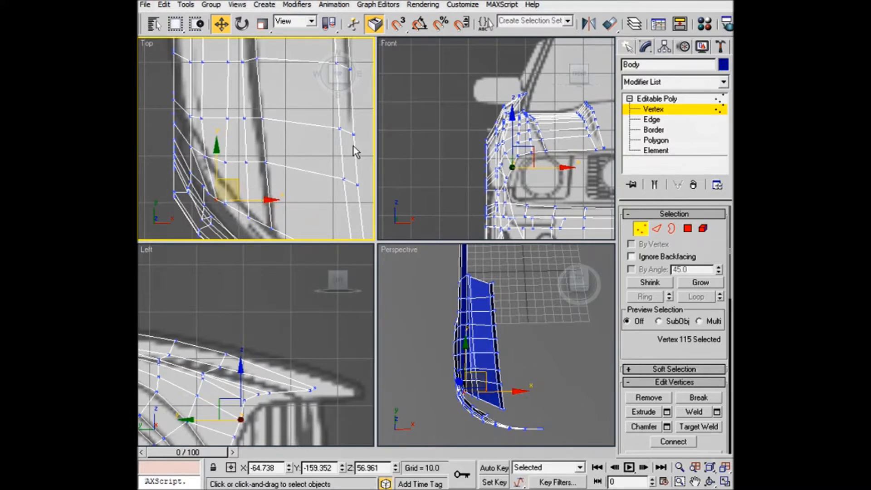
- Extrude the hood's eight inner border edges inward to the car's centre line in the top view
{"action": "scroll", "coordinate": [321, 144], "scroll_direction": "down", "scroll_amount": 4}
{"action": "left_click", "coordinate": [653, 119]}
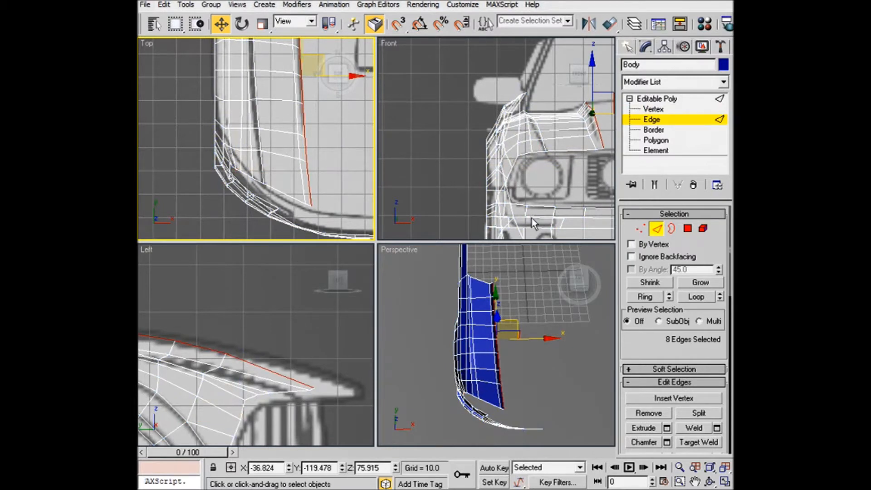
{"action": "scroll", "coordinate": [306, 143], "scroll_direction": "down", "scroll_amount": 3}
{"action": "middle_click_drag", "start_coordinate": [347, 113], "coordinate": [325, 148]}
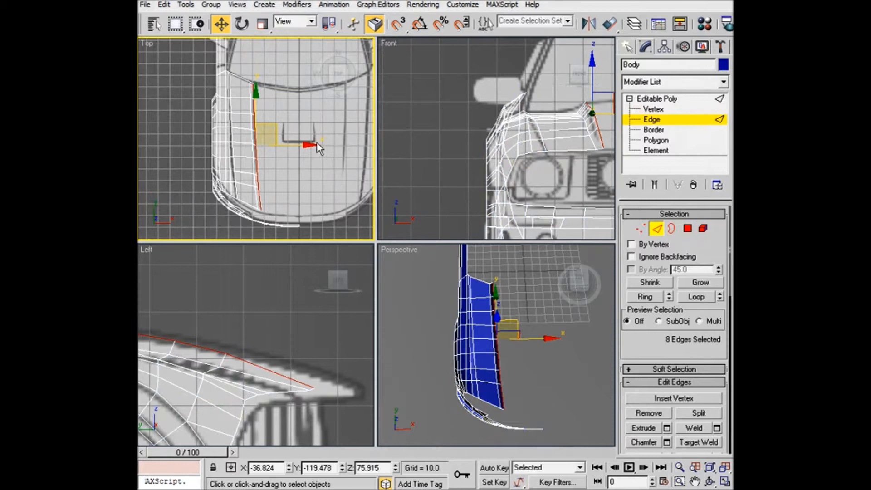
{"action": "left_click_drag", "start_coordinate": [303, 145], "coordinate": [343, 144], "text": "shift"}
{"action": "scroll", "coordinate": [246, 294], "scroll_direction": "down", "scroll_amount": 2}
{"action": "scroll", "coordinate": [246, 293], "scroll_direction": "down", "scroll_amount": 2}
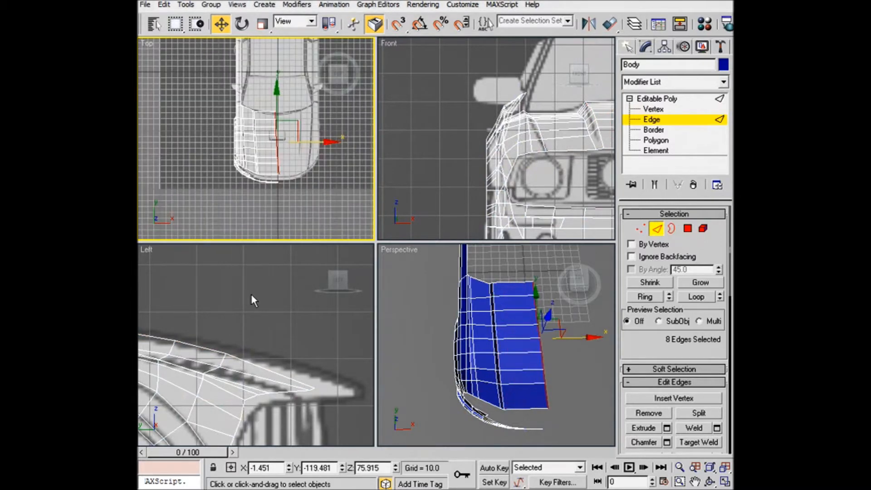
- Adjust the new centre edges sideways to X of about 0.8 and raise them to a height of about 76.6
{"action": "scroll", "coordinate": [258, 294], "scroll_direction": "up", "scroll_amount": 4}
{"action": "middle_click_drag", "start_coordinate": [521, 350], "coordinate": [538, 282], "text": "alt"}
{"action": "middle_click_drag", "start_coordinate": [592, 177], "coordinate": [455, 177]}
{"action": "middle_click_drag", "start_coordinate": [575, 104], "coordinate": [526, 106]}
{"action": "left_click_drag", "start_coordinate": [555, 114], "coordinate": [561, 113]}
{"action": "middle_click_drag", "start_coordinate": [229, 327], "coordinate": [388, 326]}
{"action": "left_click_drag", "start_coordinate": [213, 296], "coordinate": [219, 293]}
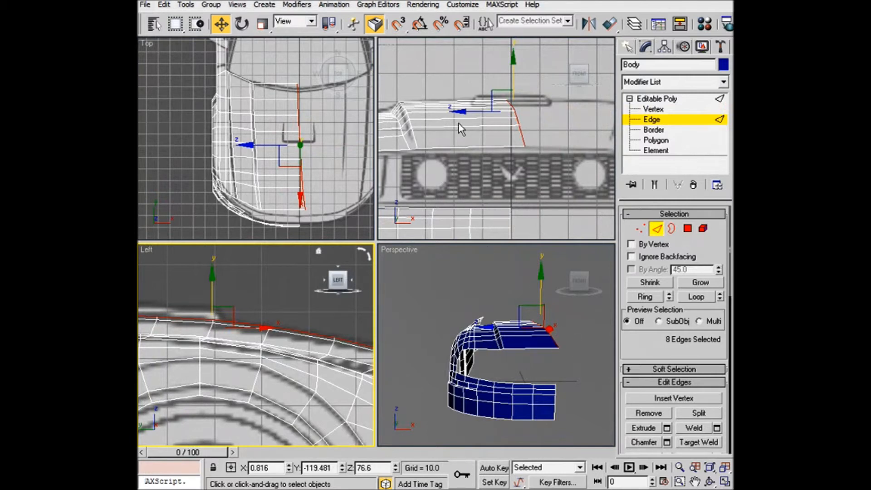
- Select the hood's nine centre vertices and make them planar along Z to straighten the centre line
{"action": "left_click", "coordinate": [660, 110]}
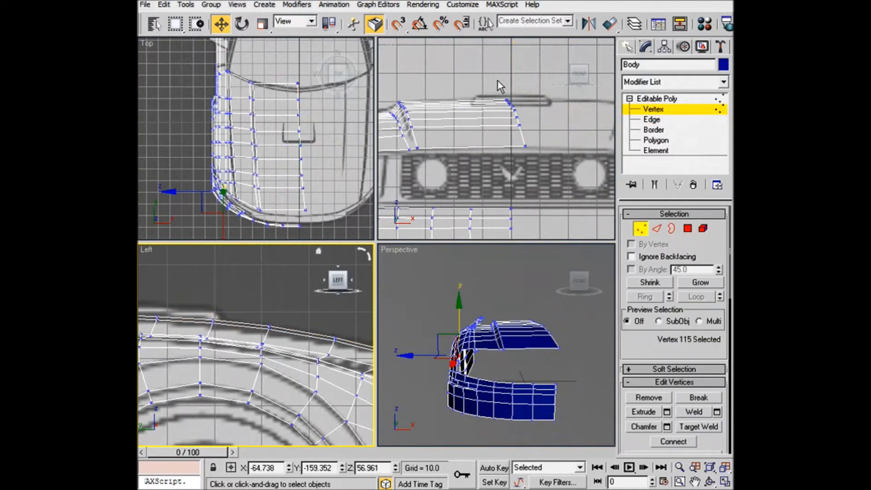
{"action": "left_click_drag", "start_coordinate": [497, 81], "coordinate": [559, 179]}
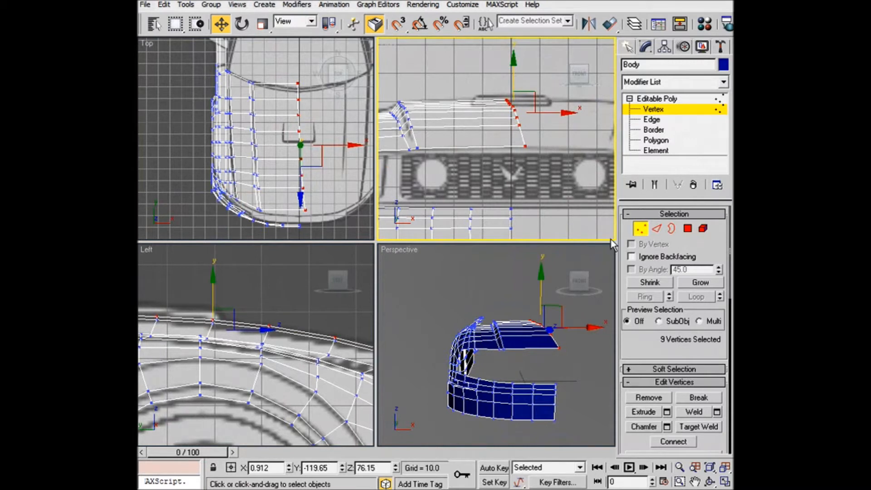
{"action": "left_click_drag", "start_coordinate": [635, 347], "coordinate": [665, 190]}
{"action": "left_click_drag", "start_coordinate": [706, 405], "coordinate": [713, 258]}
{"action": "left_click_drag", "start_coordinate": [718, 333], "coordinate": [719, 308]}
{"action": "left_click", "coordinate": [689, 376]}
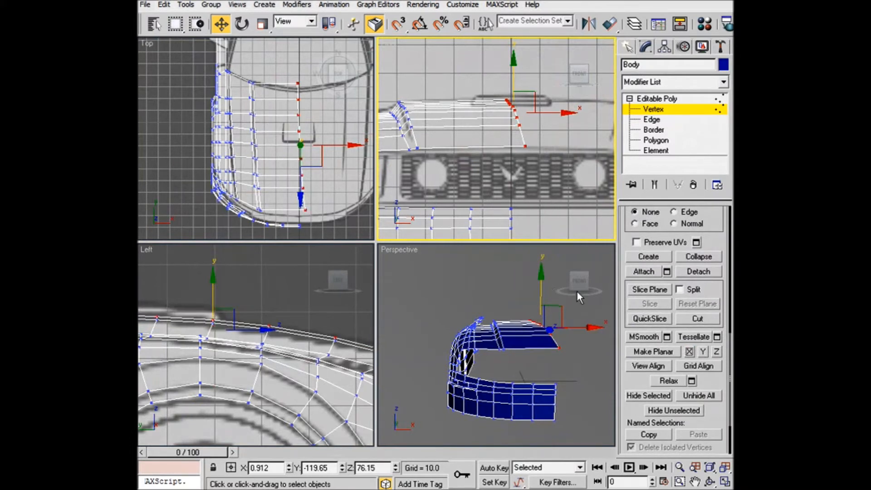
{"action": "left_click", "coordinate": [716, 352]}
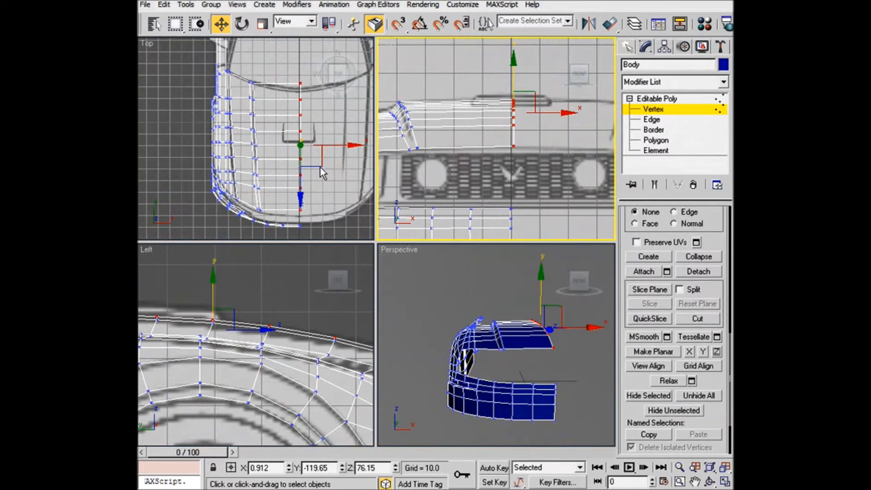
- Move the hood's nine centre-line vertices forward in the top view to Y of about -124.6
{"action": "left_click", "coordinate": [302, 199]}
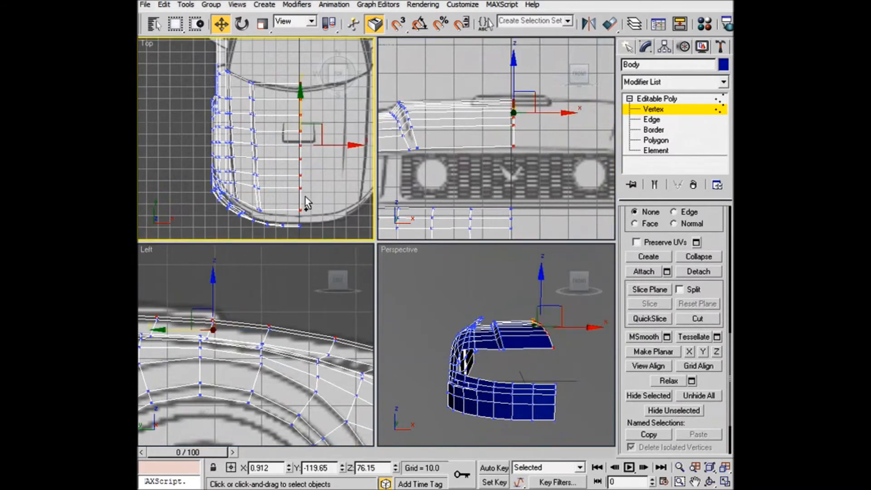
{"action": "left_click_drag", "start_coordinate": [301, 95], "coordinate": [301, 101]}
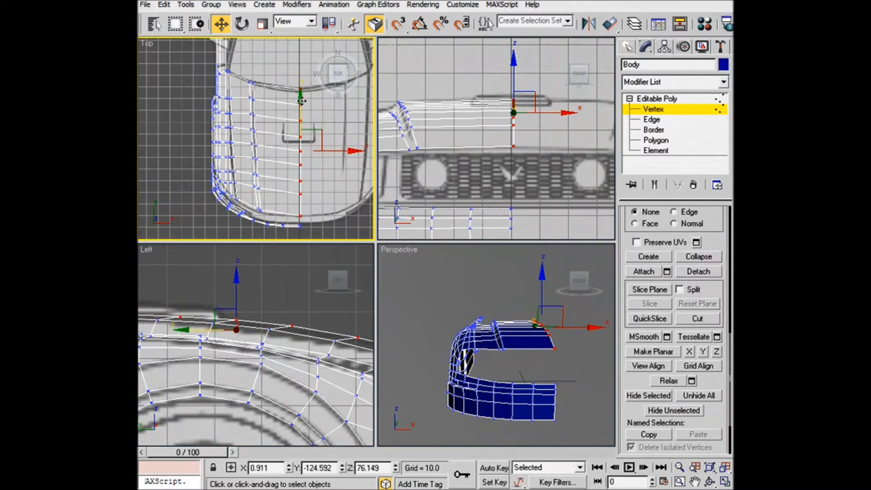
- Connect the nine edges running across the hood's centre section with 1 segment, pinch 0 and slide 0
{"action": "left_click", "coordinate": [653, 120]}
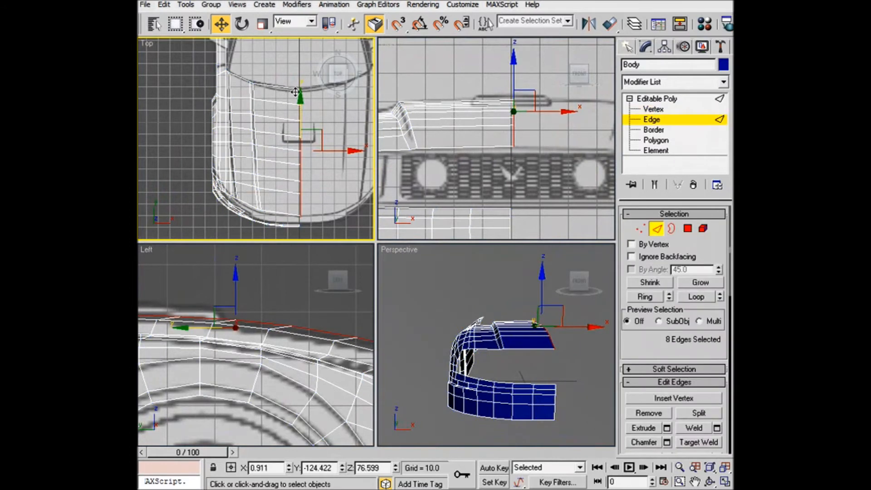
{"action": "left_click_drag", "start_coordinate": [287, 183], "coordinate": [284, 215]}
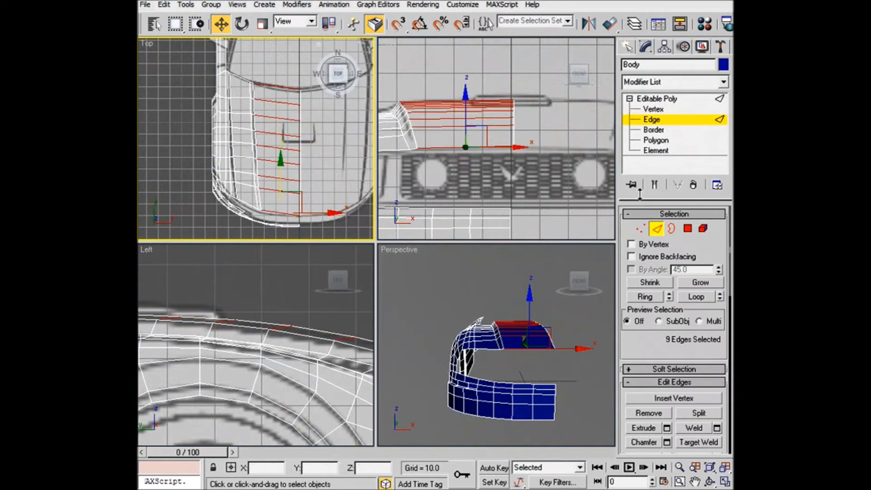
{"action": "scroll", "coordinate": [713, 410], "scroll_direction": "down", "scroll_amount": 3}
{"action": "left_click", "coordinate": [717, 364]}
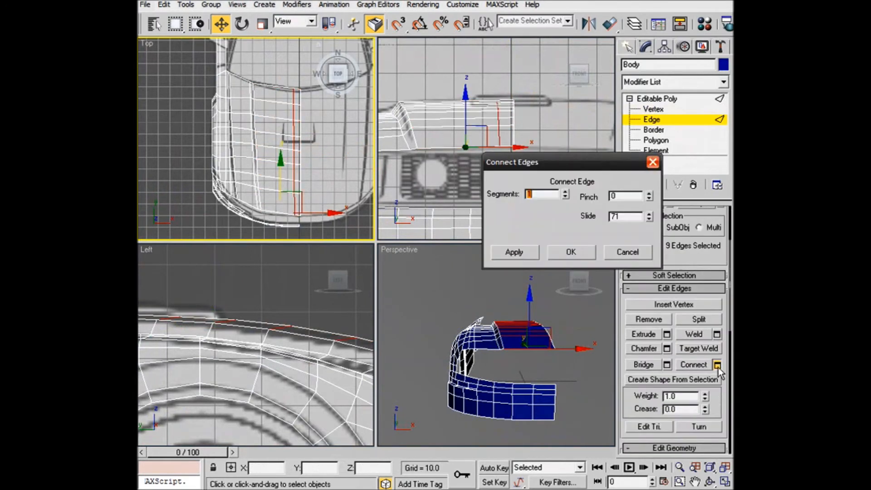
{"action": "double_click", "coordinate": [638, 217]}
{"action": "type", "text": "0"}
{"action": "key", "text": "Return"}
{"action": "left_click", "coordinate": [558, 251]}
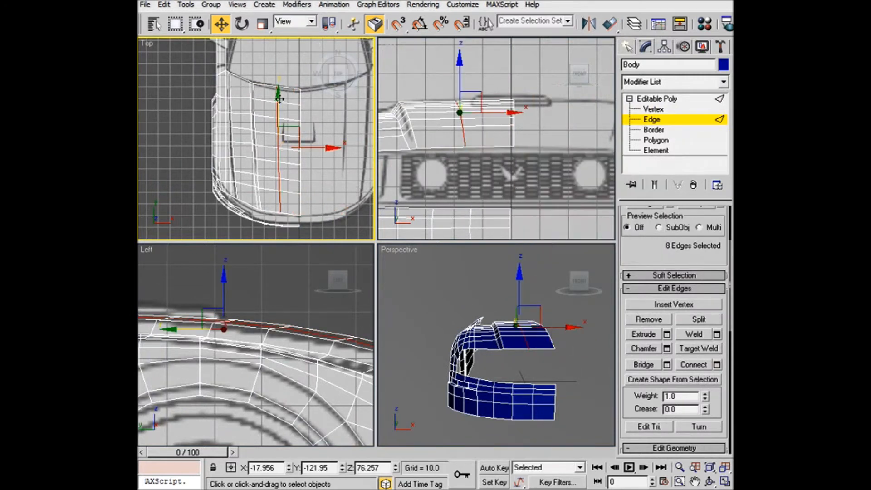
- Move the new lengthwise hood edges forward in the top view to Y of about -123.6
{"action": "left_click_drag", "start_coordinate": [277, 97], "coordinate": [278, 99]}
{"action": "scroll", "coordinate": [292, 136], "scroll_direction": "up", "scroll_amount": 3}
{"action": "middle_click_drag", "start_coordinate": [291, 136], "coordinate": [312, 94]}
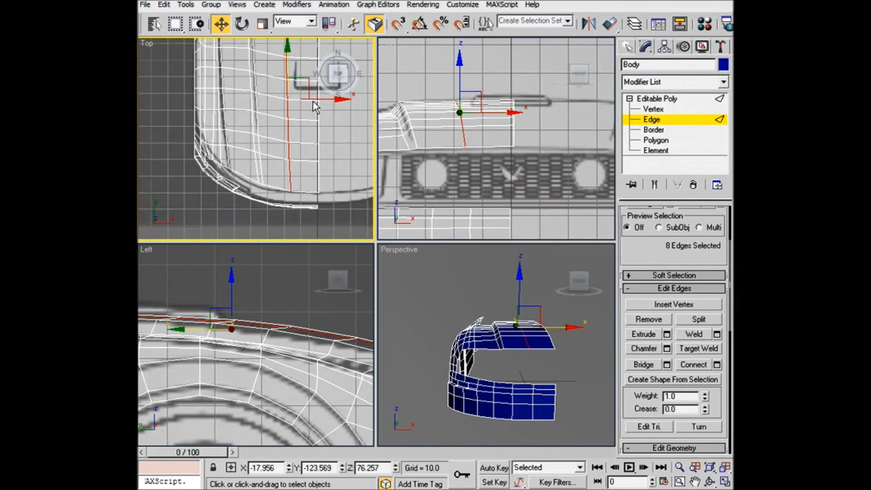
- Adjust the two hood seam vertices near the front corner in the top view, to about X -37.1 and Y -146.5
{"action": "left_click", "coordinate": [653, 110]}
{"action": "left_click_drag", "start_coordinate": [268, 187], "coordinate": [249, 167]}
{"action": "scroll", "coordinate": [277, 166], "scroll_direction": "up", "scroll_amount": 2}
{"action": "left_click_drag", "start_coordinate": [259, 136], "coordinate": [255, 105]}
{"action": "left_click", "coordinate": [216, 146]}
{"action": "key", "text": "ctrl+z"}
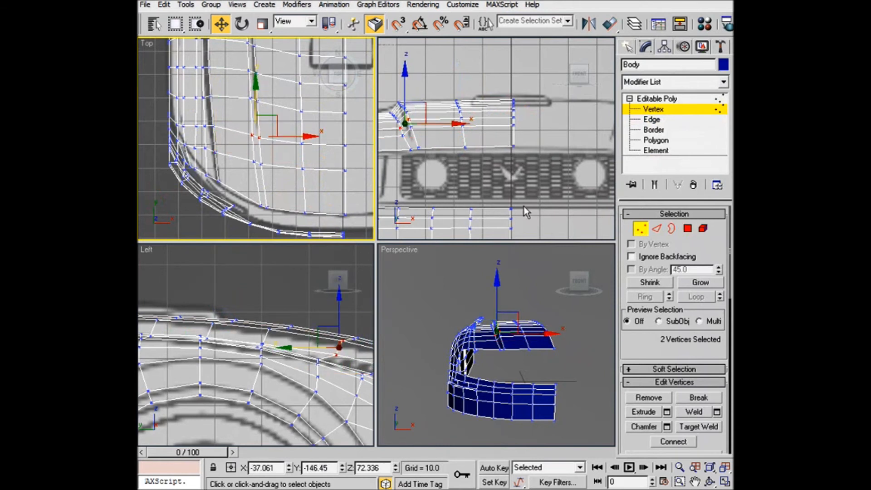
- Leave vertex editing and examine the whole body side, fender and hood from several angles in a maximized perspective view
{"action": "left_click", "coordinate": [521, 287]}
{"action": "middle_click_drag", "start_coordinate": [513, 289], "coordinate": [572, 319], "text": "alt"}
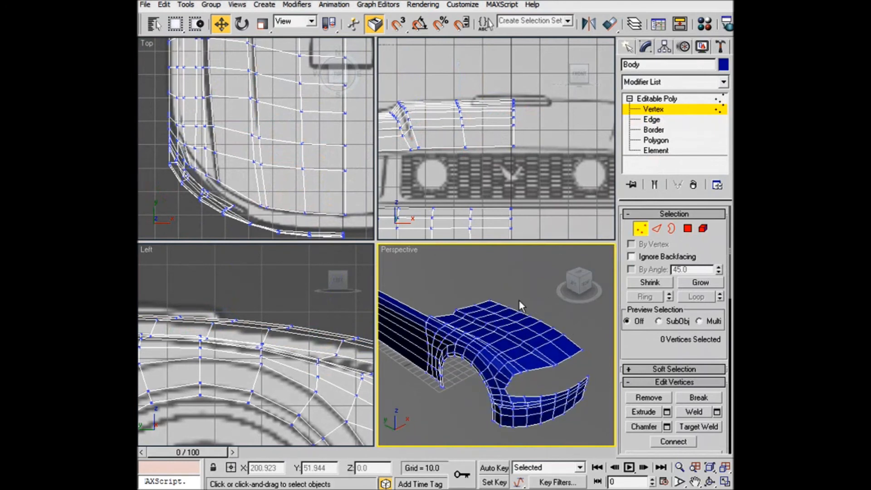
{"action": "key", "text": "alt+w"}
{"action": "scroll", "coordinate": [461, 276], "scroll_direction": "down", "scroll_amount": 2}
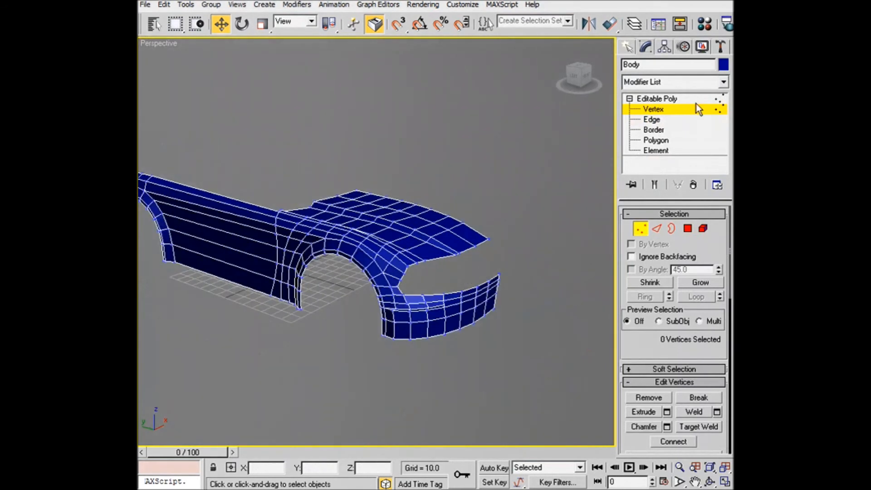
{"action": "left_click", "coordinate": [639, 100]}
{"action": "left_click", "coordinate": [630, 99]}
{"action": "middle_click_drag", "start_coordinate": [492, 207], "coordinate": [530, 218], "text": "alt"}
{"action": "scroll", "coordinate": [470, 246], "scroll_direction": "up", "scroll_amount": 4}
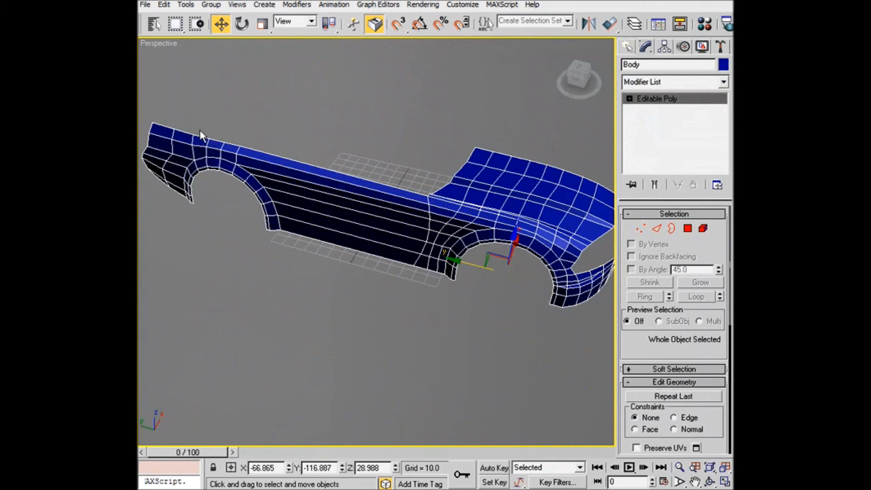
{"action": "middle_click_drag", "start_coordinate": [397, 213], "coordinate": [377, 175], "text": "alt"}
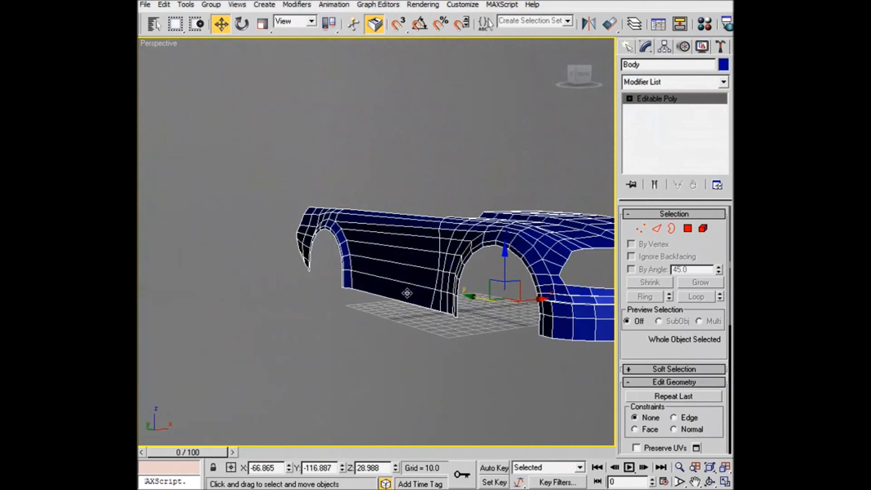
{"action": "middle_click_drag", "start_coordinate": [501, 280], "coordinate": [407, 259], "text": "alt"}
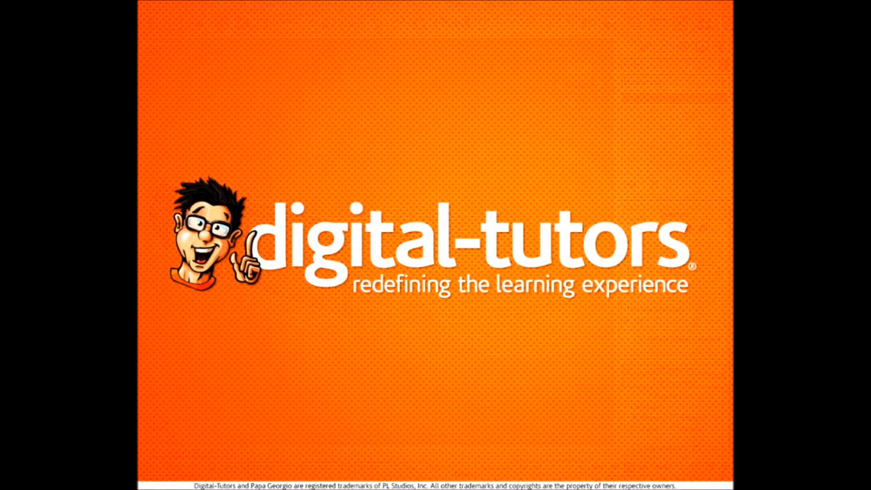